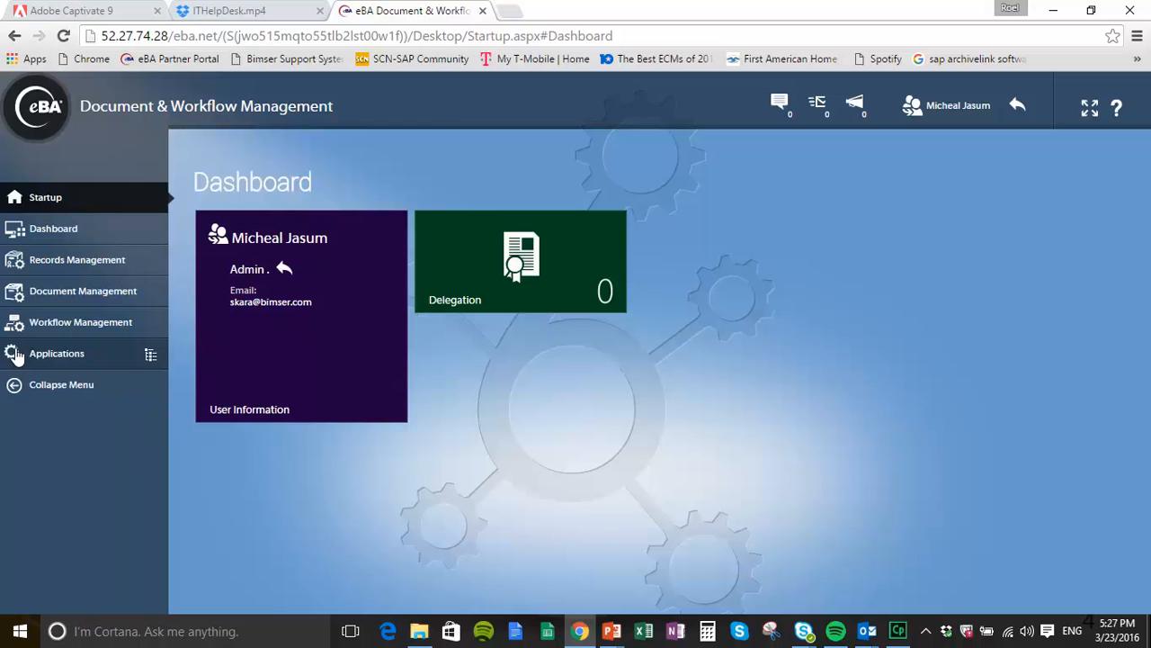
Step: Start a new IT Ticket from the IT Help Desk group in the Applications tree
{"action": "left_click", "coordinate": [150, 356]}
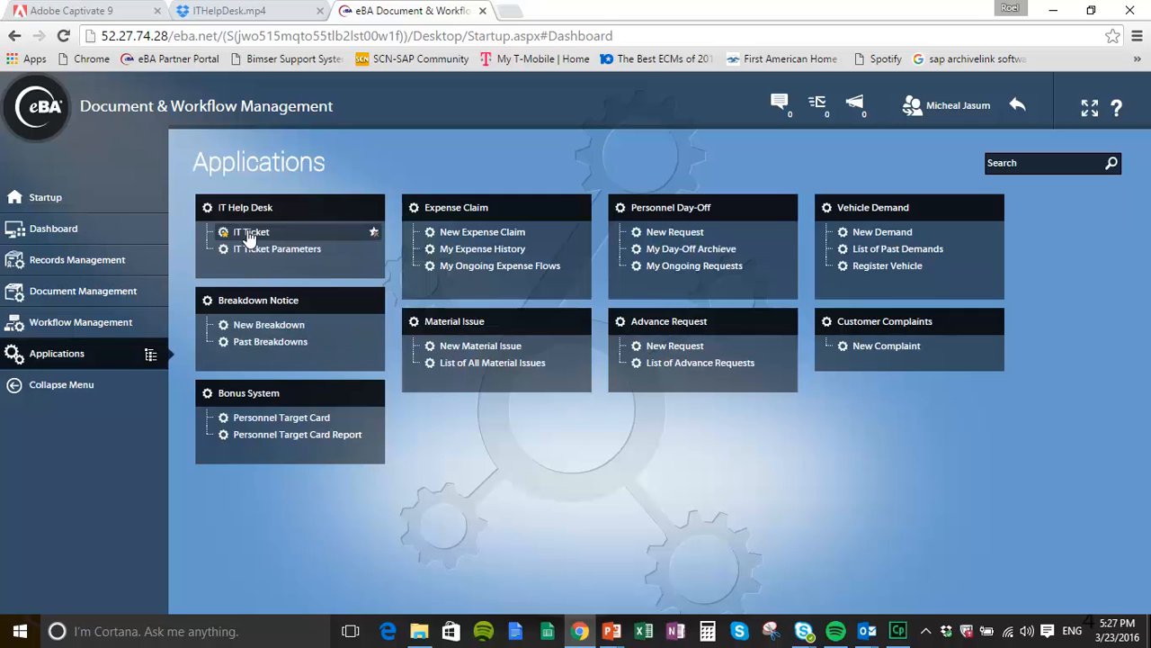
{"action": "left_click", "coordinate": [12, 357]}
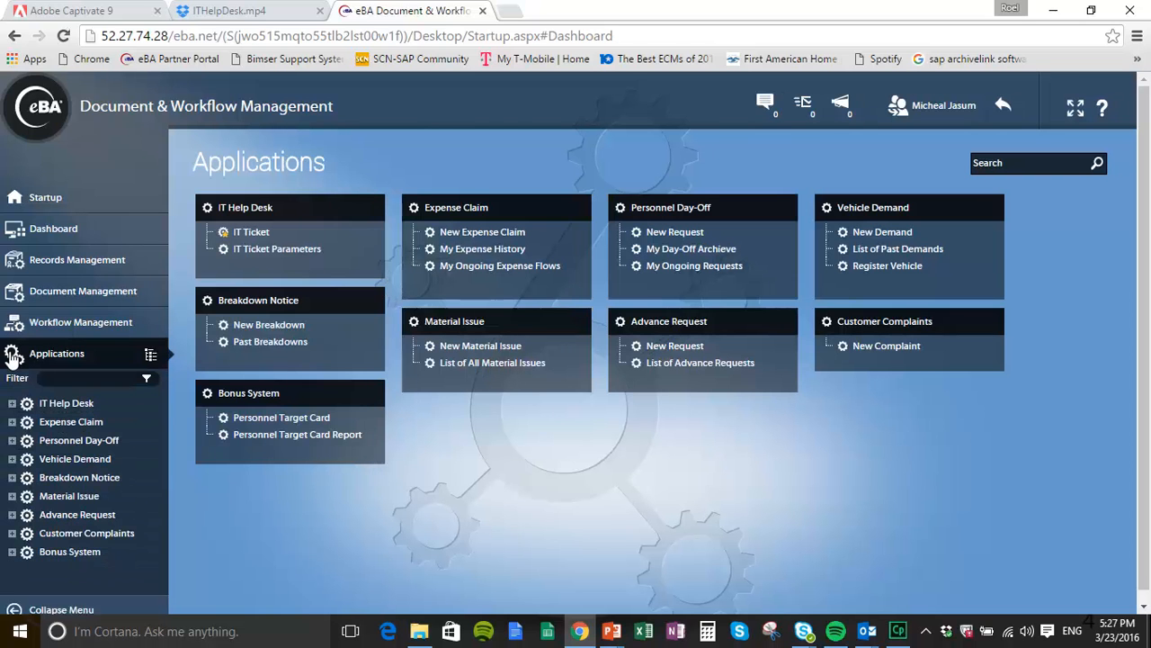
{"action": "left_click", "coordinate": [12, 404]}
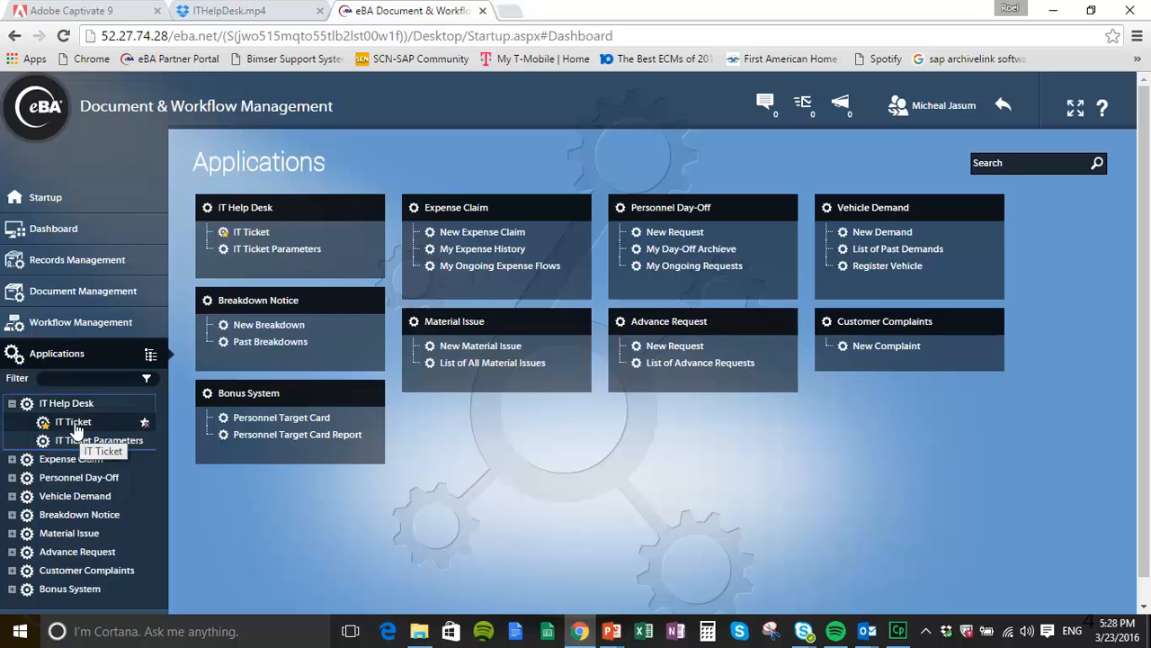
{"action": "left_click", "coordinate": [74, 422]}
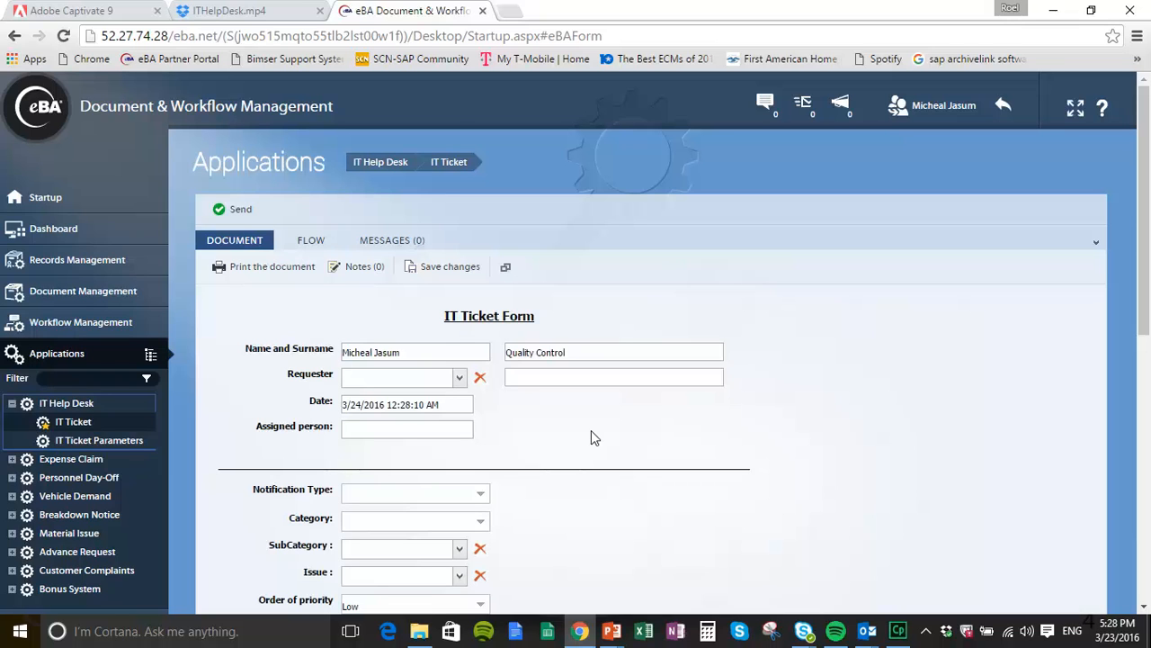
Step: Set the requester to the second user in the user list, then show the Notification Type choices
{"action": "left_click", "coordinate": [459, 381]}
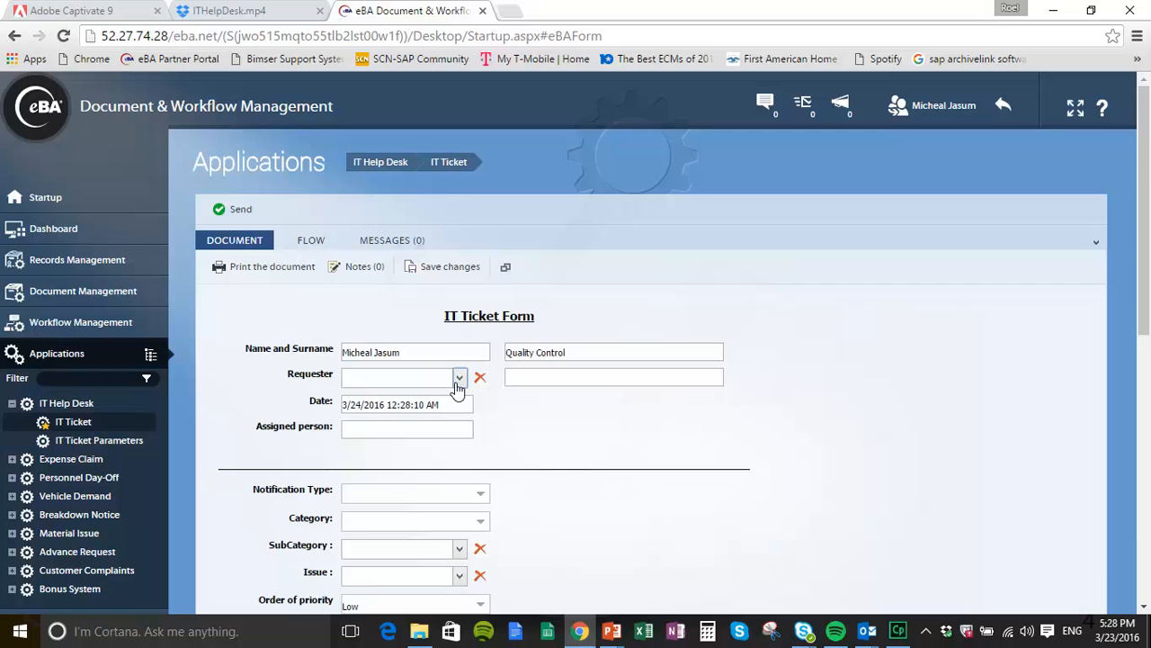
{"action": "left_click", "coordinate": [460, 382]}
{"action": "left_click", "coordinate": [423, 277]}
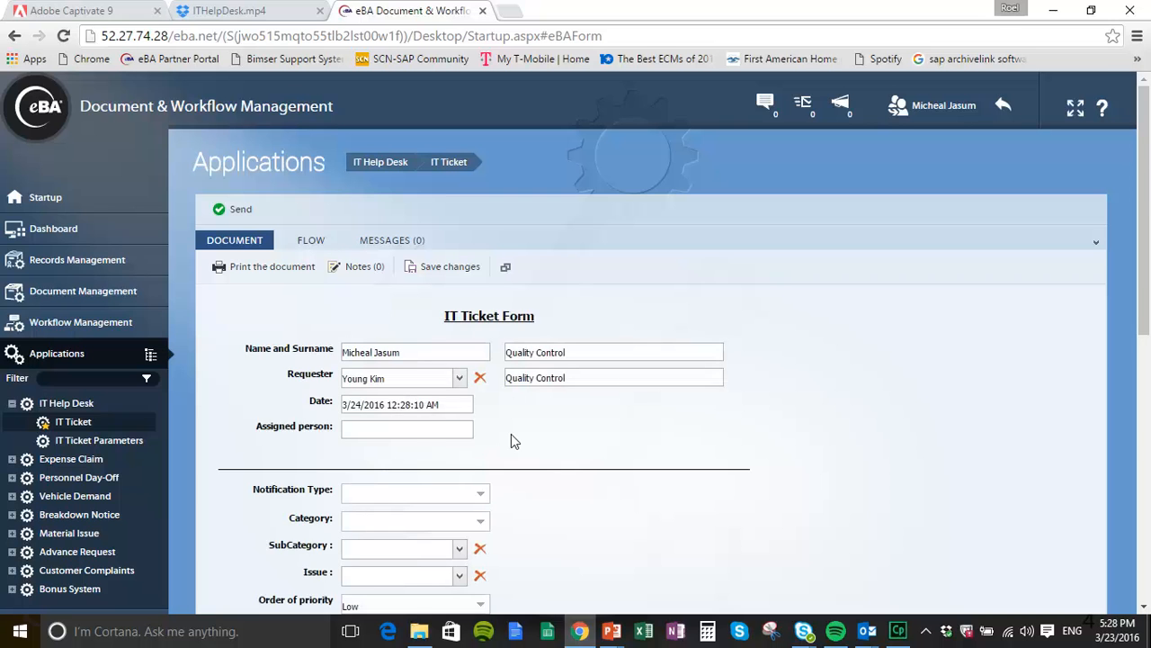
{"action": "scroll", "coordinate": [511, 441], "scroll_direction": "down", "scroll_amount": 2}
{"action": "scroll", "coordinate": [511, 441], "scroll_direction": "down", "scroll_amount": 1}
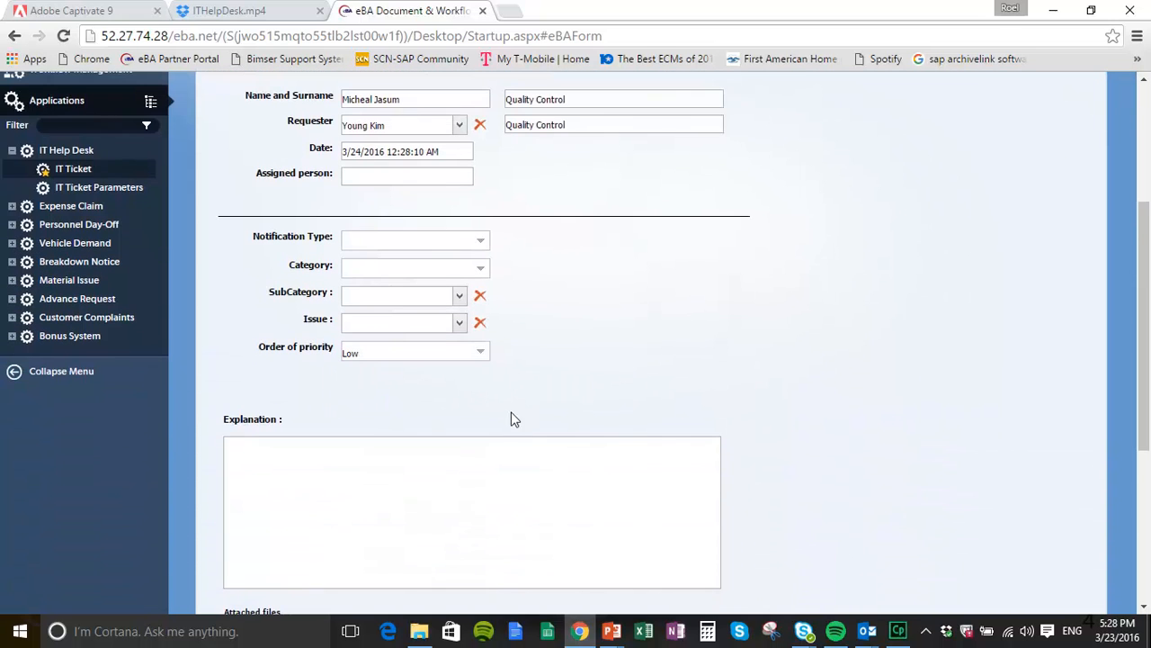
{"action": "left_click", "coordinate": [483, 243]}
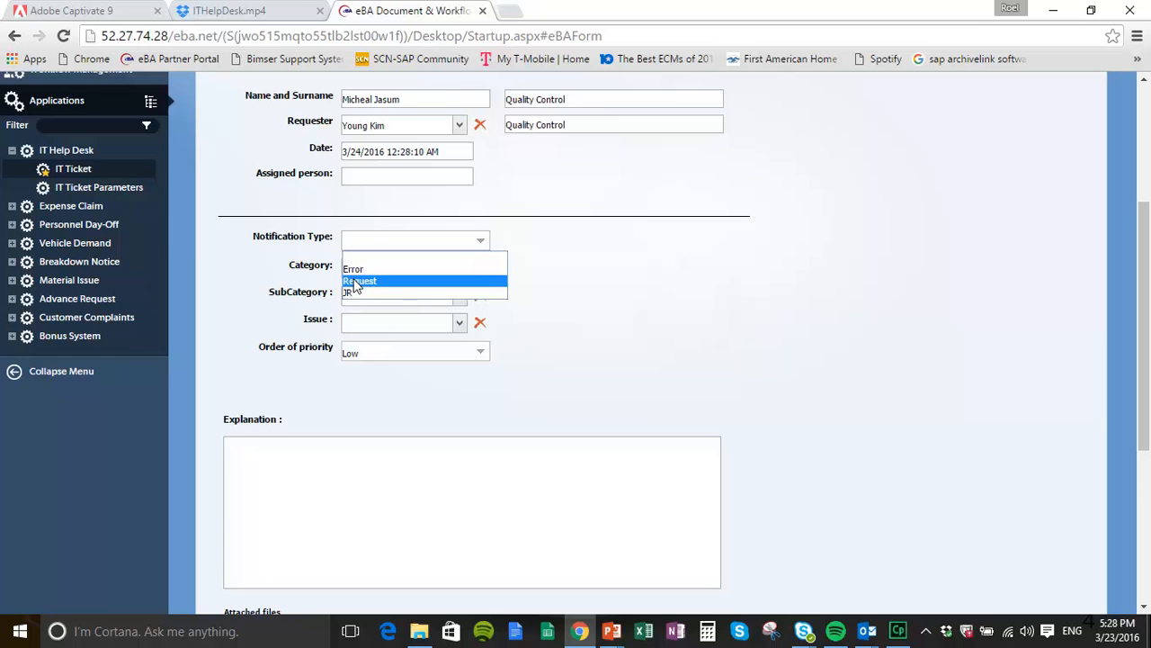
Step: Set the notification type to Request and the category to Password
{"action": "left_click", "coordinate": [358, 281]}
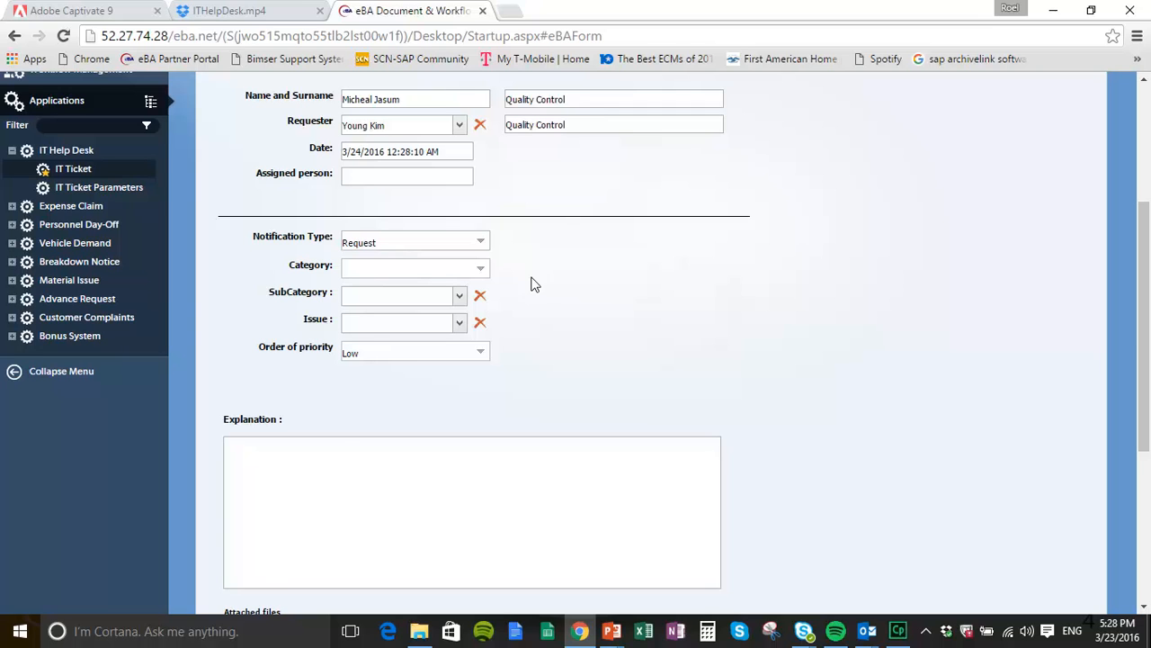
{"action": "left_click", "coordinate": [482, 270]}
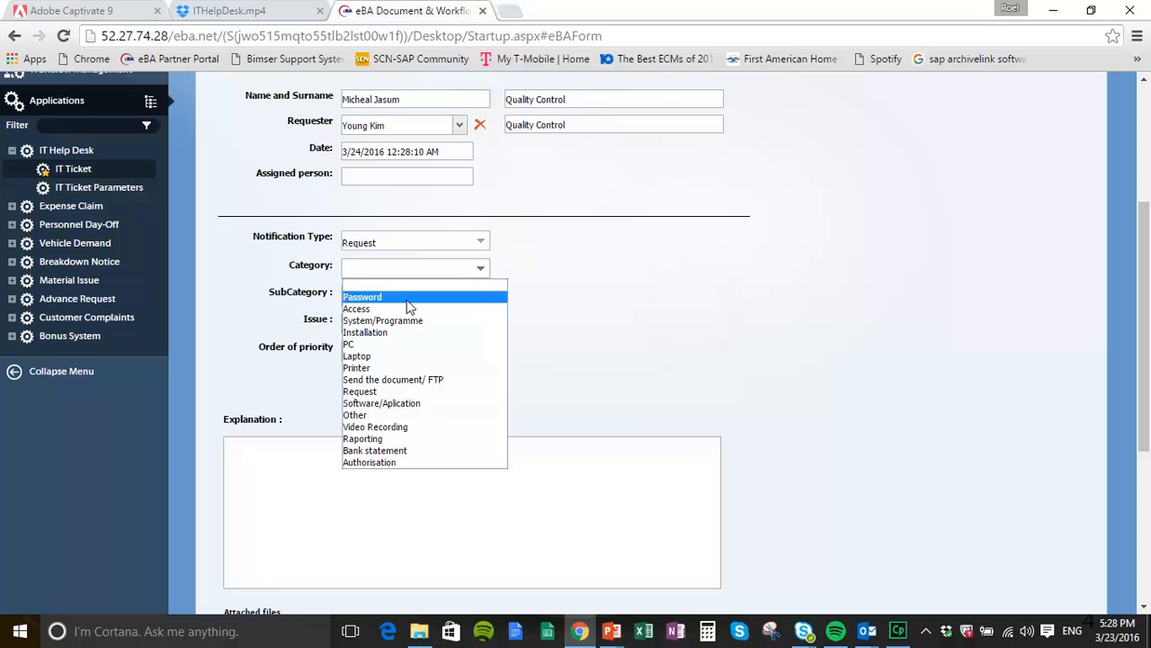
{"action": "left_click", "coordinate": [381, 300]}
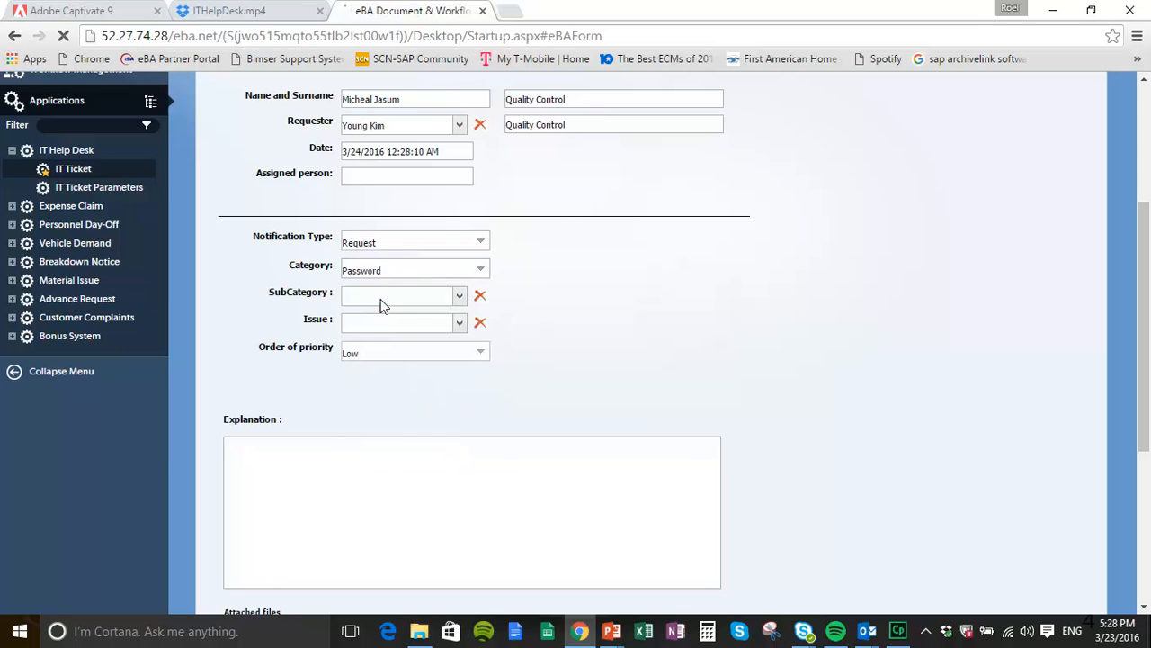
Step: Enter the affected user's login name and set the subcategory to Windows
{"action": "left_click", "coordinate": [609, 266]}
{"action": "type", "text": "Ypung"}
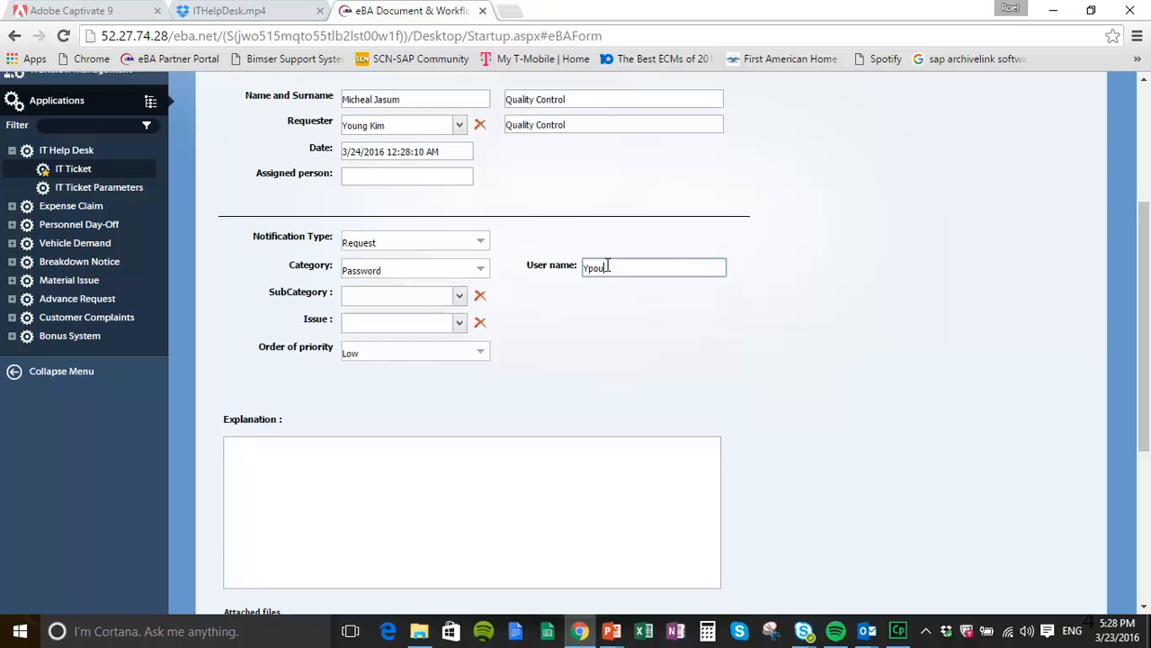
{"action": "key", "text": "BackSpace"}
{"action": "key", "text": "BackSpace"}
{"action": "key", "text": "BackSpace"}
{"action": "key", "text": "BackSpace"}
{"action": "left_click", "coordinate": [460, 297]}
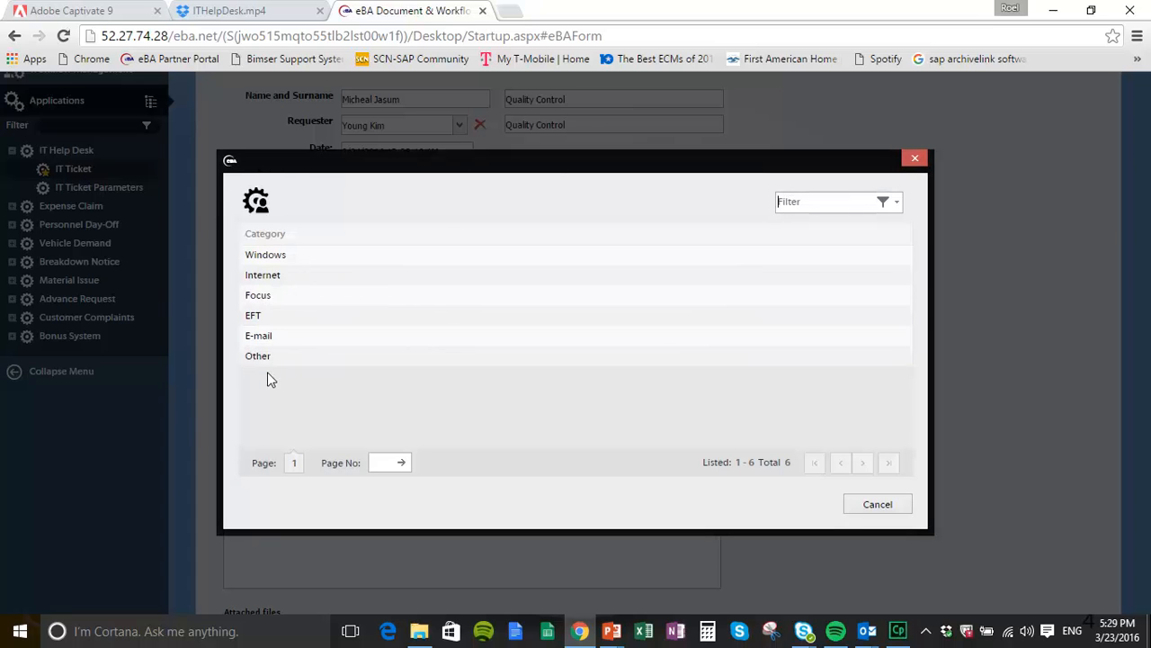
{"action": "left_click", "coordinate": [302, 258]}
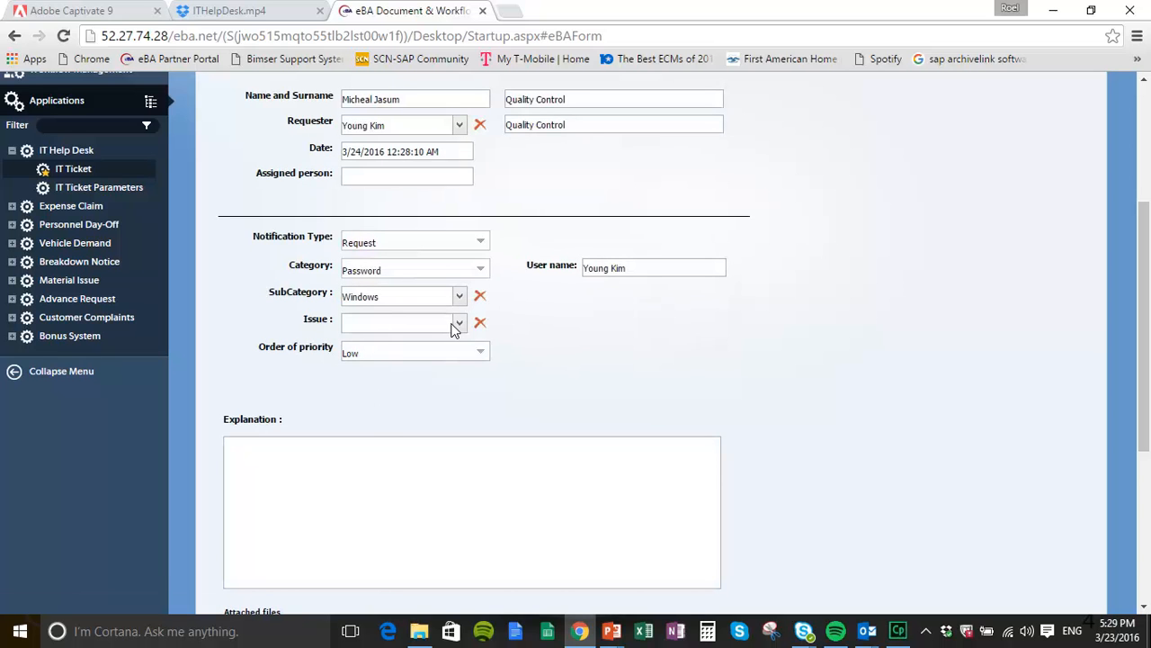
Step: Set the issue to Locked-out and the order of priority to High
{"action": "left_click", "coordinate": [457, 324]}
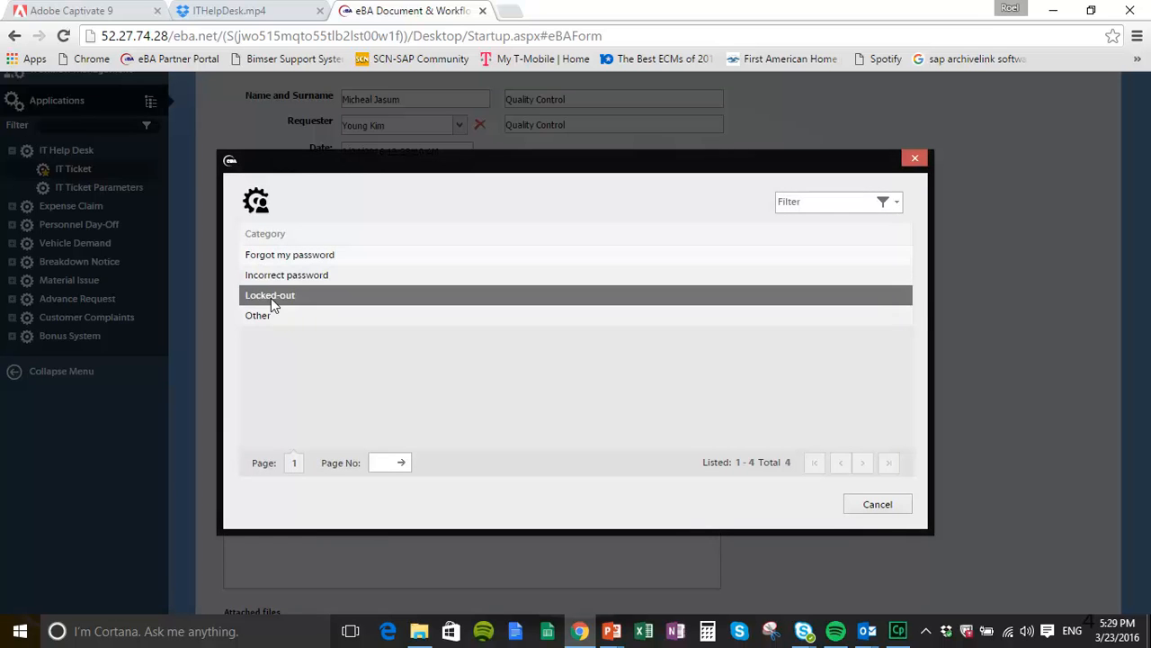
{"action": "left_click", "coordinate": [272, 298]}
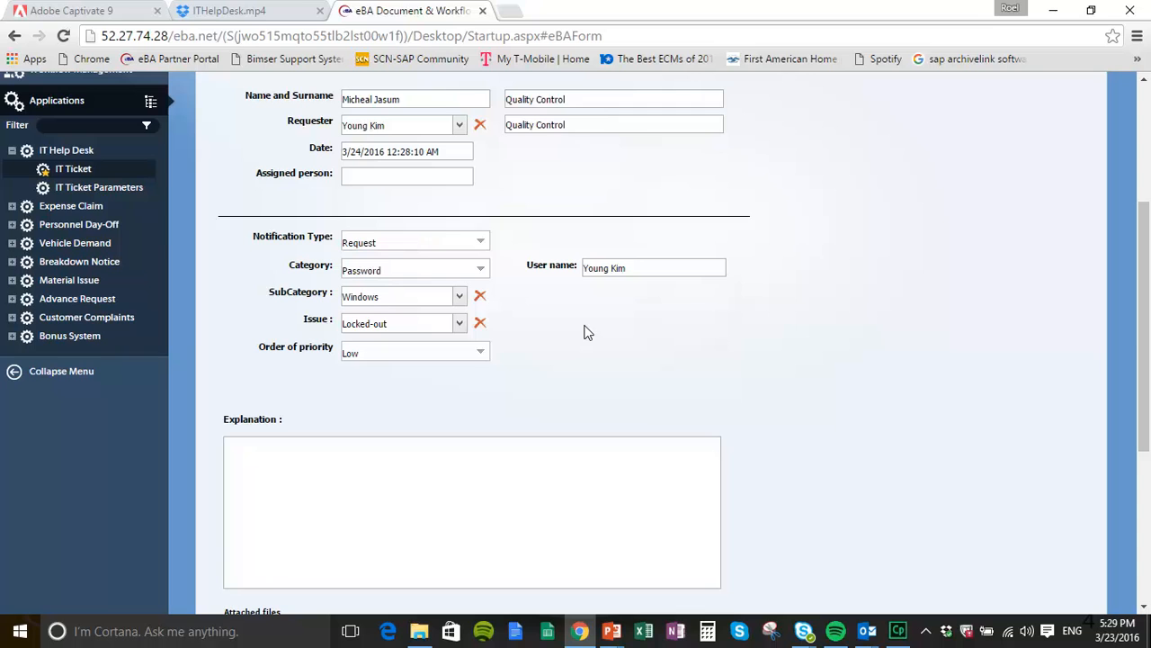
{"action": "left_click", "coordinate": [479, 354]}
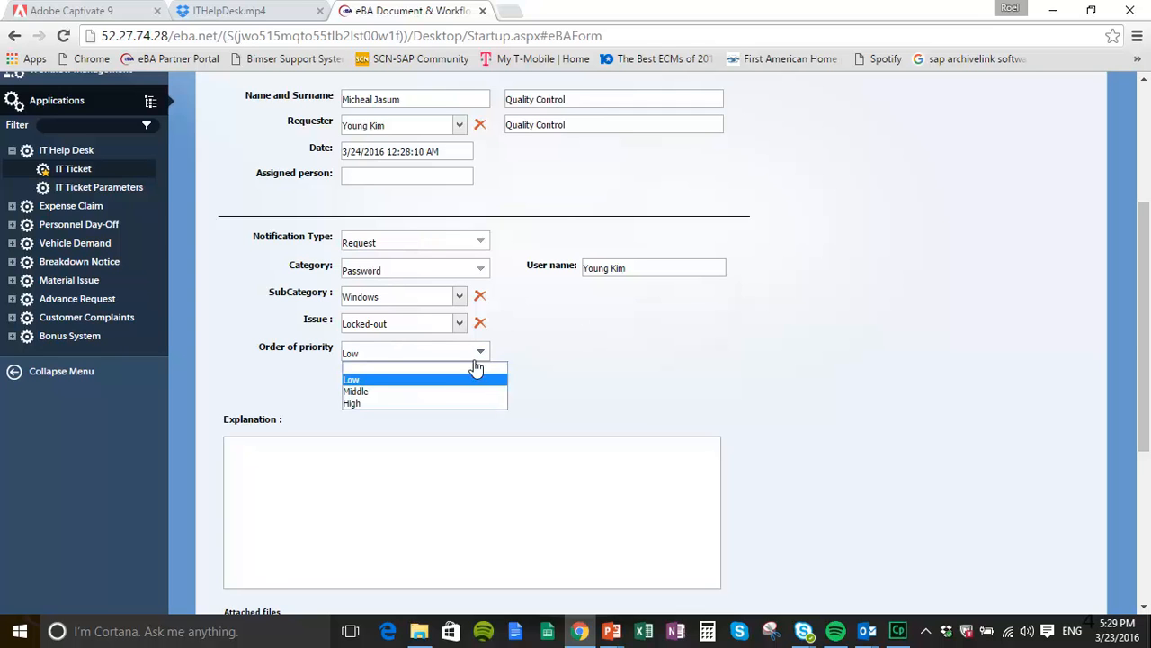
{"action": "left_click", "coordinate": [362, 404]}
{"action": "left_click", "coordinate": [338, 465]}
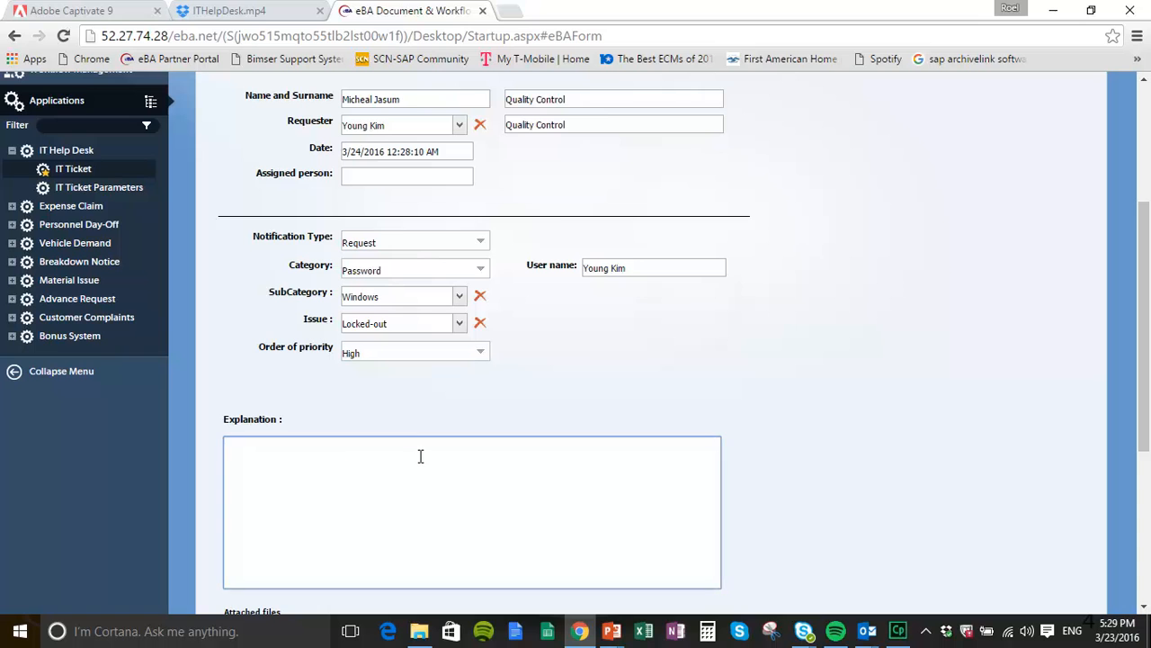
Step: Write an explanation requesting a password change on the boss's behalf, to be handled ASAP
{"action": "scroll", "coordinate": [406, 450], "scroll_direction": "down", "scroll_amount": 2}
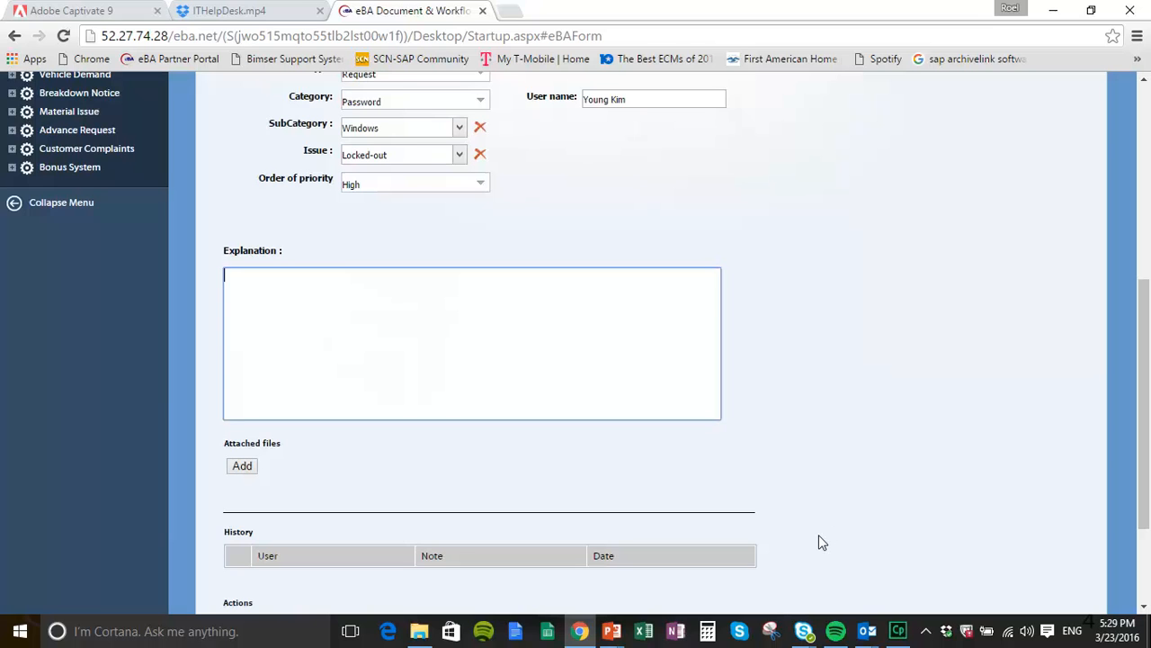
{"action": "type", "text": "Request"}
{"action": "key", "text": "BackSpace"}
{"action": "key", "text": "BackSpace"}
{"action": "key", "text": "BackSpace"}
{"action": "key", "text": "BackSpace"}
{"action": "type", "text": "uesting password change "}
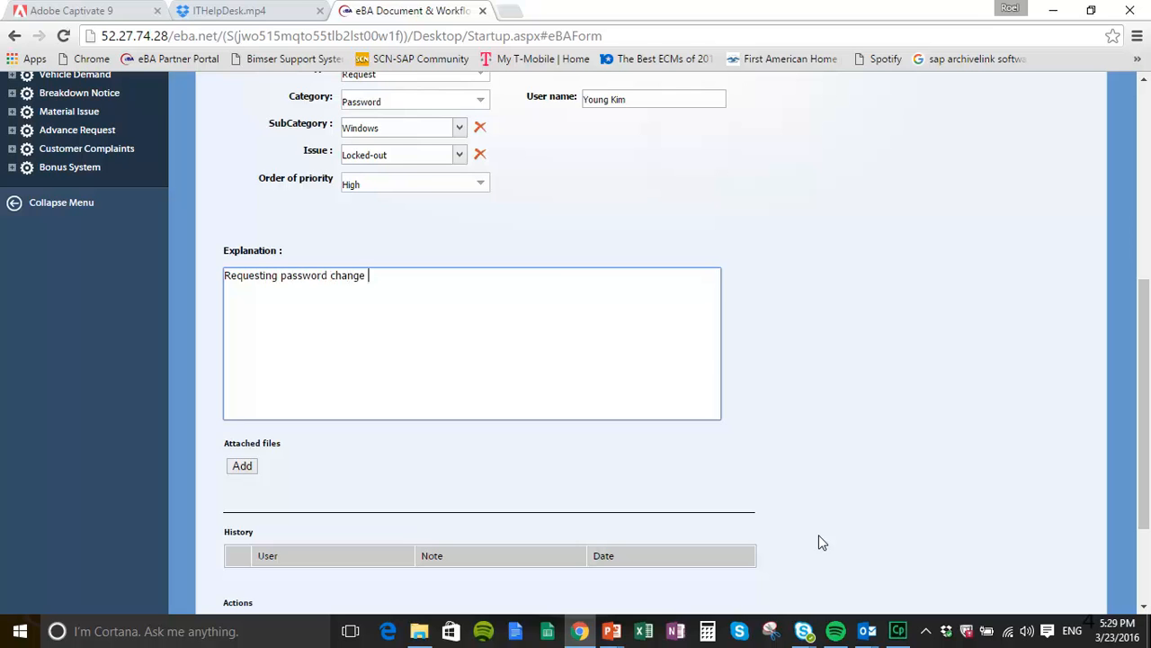
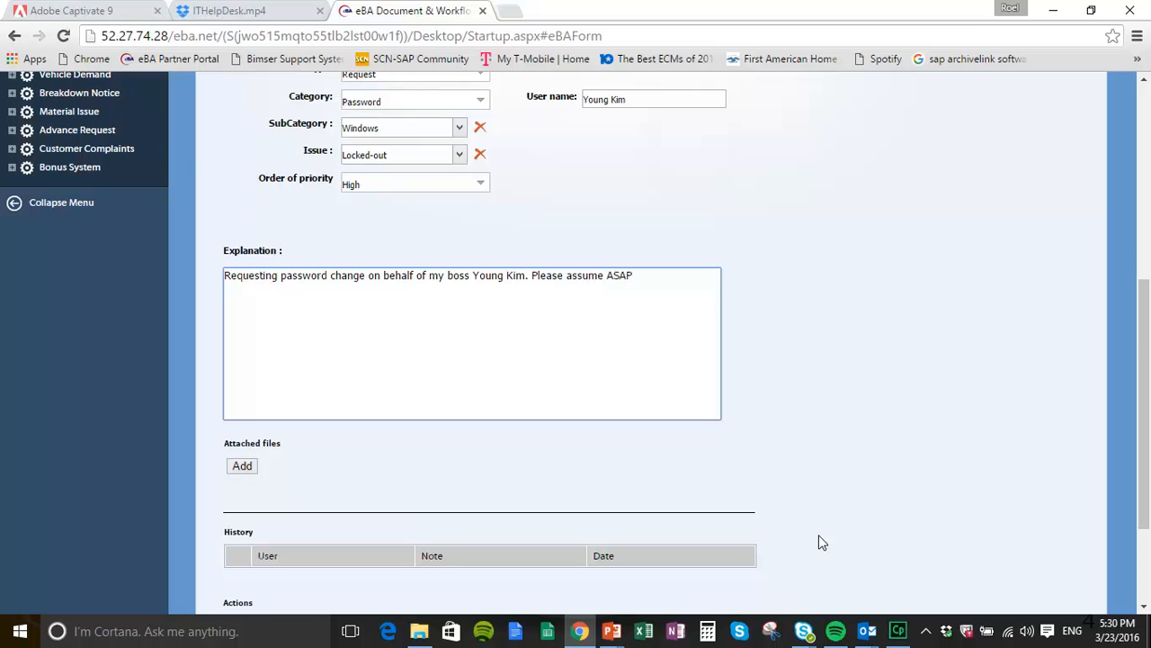
Step: Cancel the Attachment dialog without adding a file and return to the form's top
{"action": "scroll", "coordinate": [684, 504], "scroll_direction": "down", "scroll_amount": 3}
{"action": "left_click", "coordinate": [241, 319]}
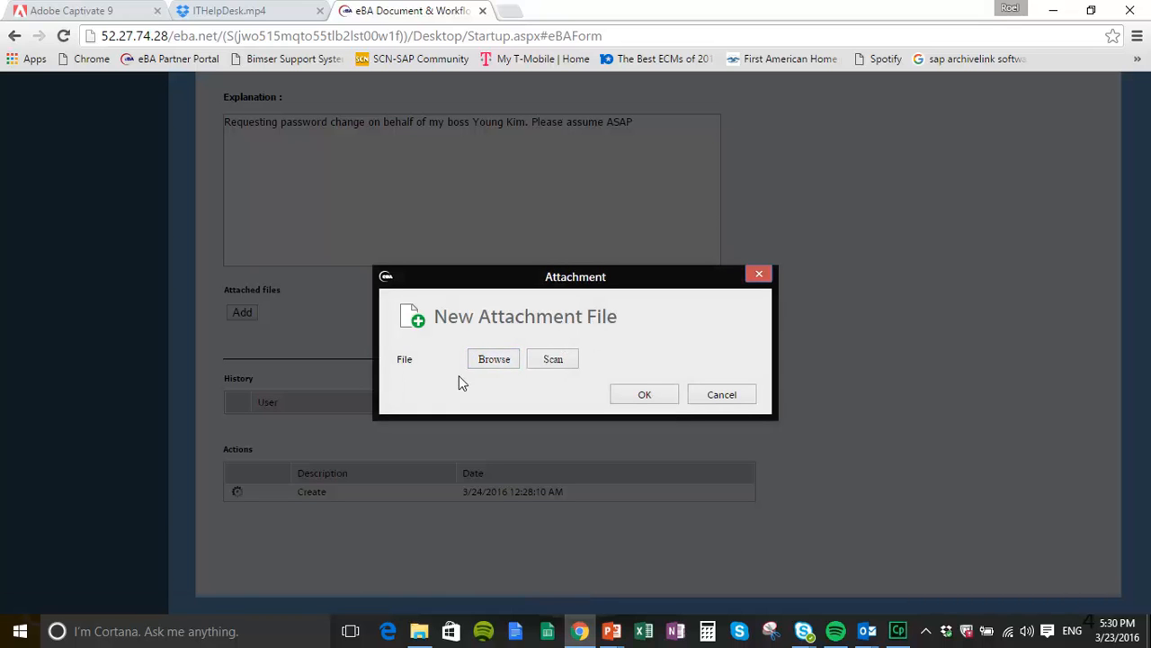
{"action": "left_click", "coordinate": [731, 397]}
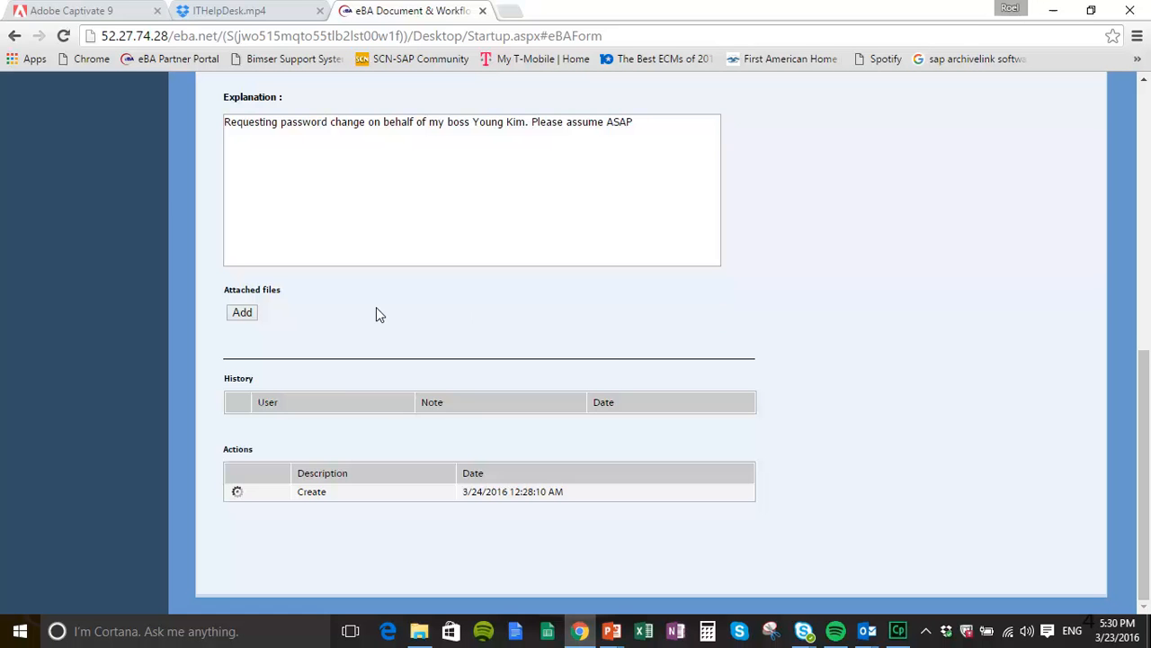
{"action": "scroll", "coordinate": [376, 307], "scroll_direction": "up", "scroll_amount": 2}
{"action": "scroll", "coordinate": [377, 306], "scroll_direction": "up", "scroll_amount": 4}
{"action": "scroll", "coordinate": [376, 306], "scroll_direction": "down", "scroll_amount": 2}
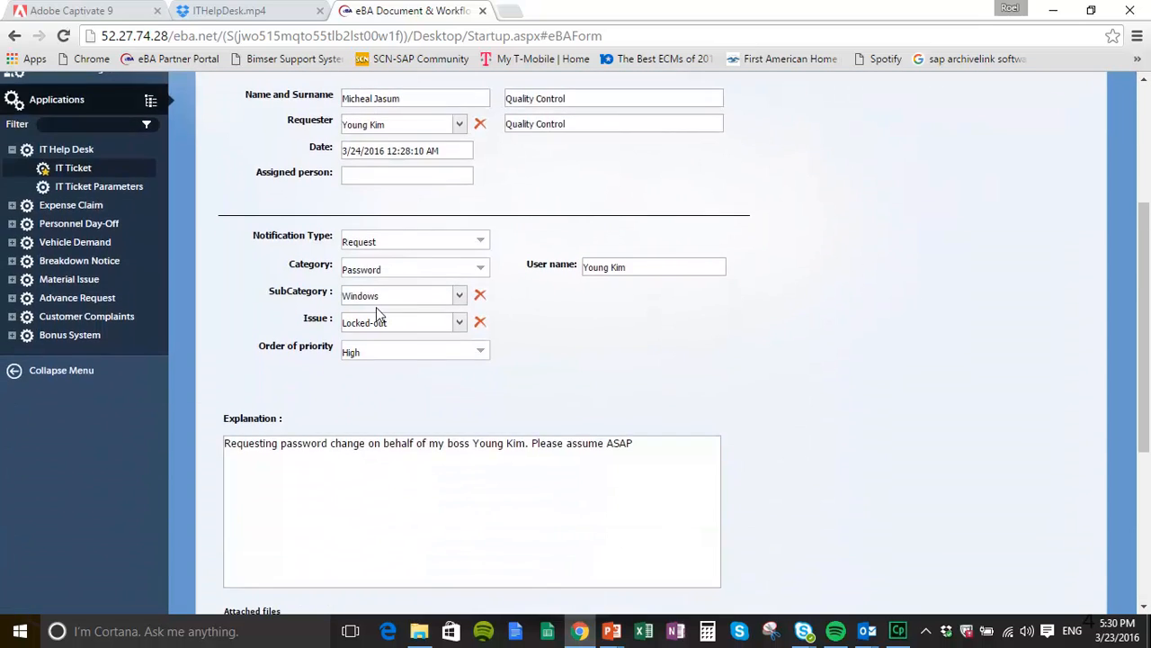
{"action": "scroll", "coordinate": [376, 307], "scroll_direction": "up", "scroll_amount": 2}
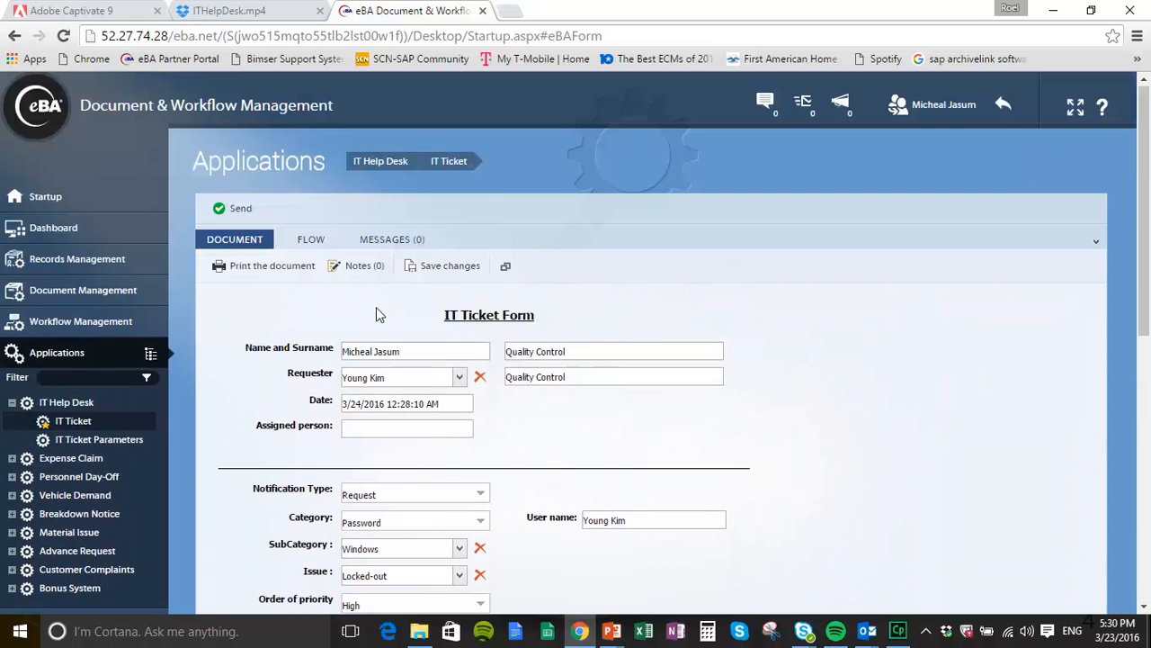
Step: Send the ticket and review its flow page showing process 152, status Open
{"action": "left_click", "coordinate": [236, 210]}
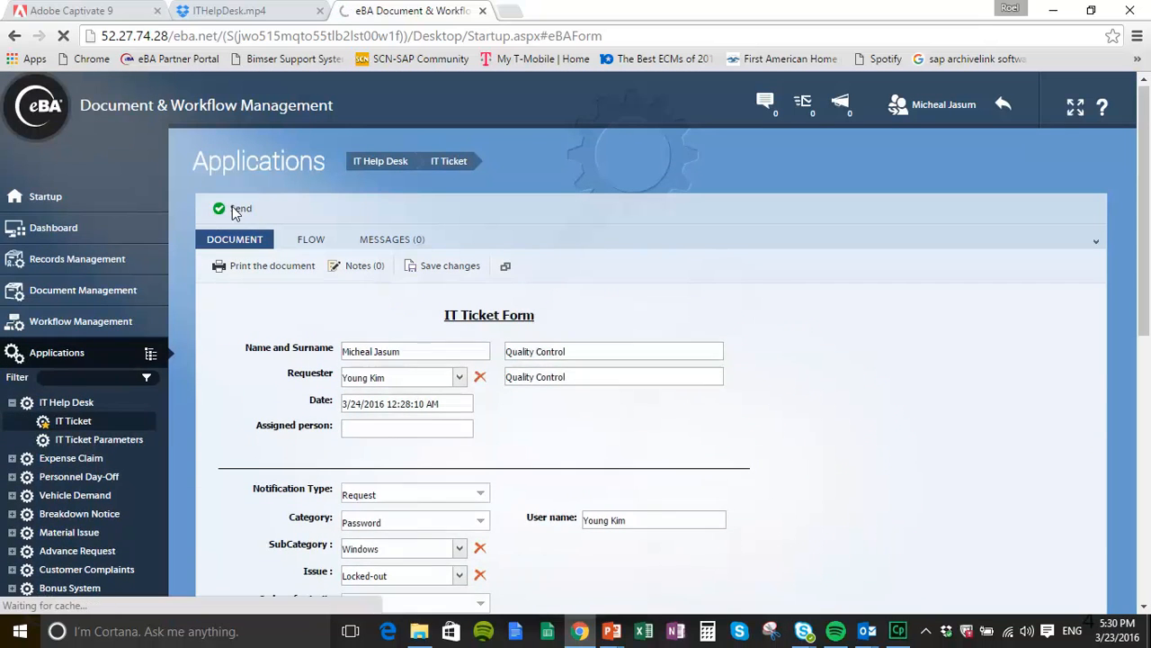
{"action": "scroll", "coordinate": [730, 385], "scroll_direction": "down", "scroll_amount": 1}
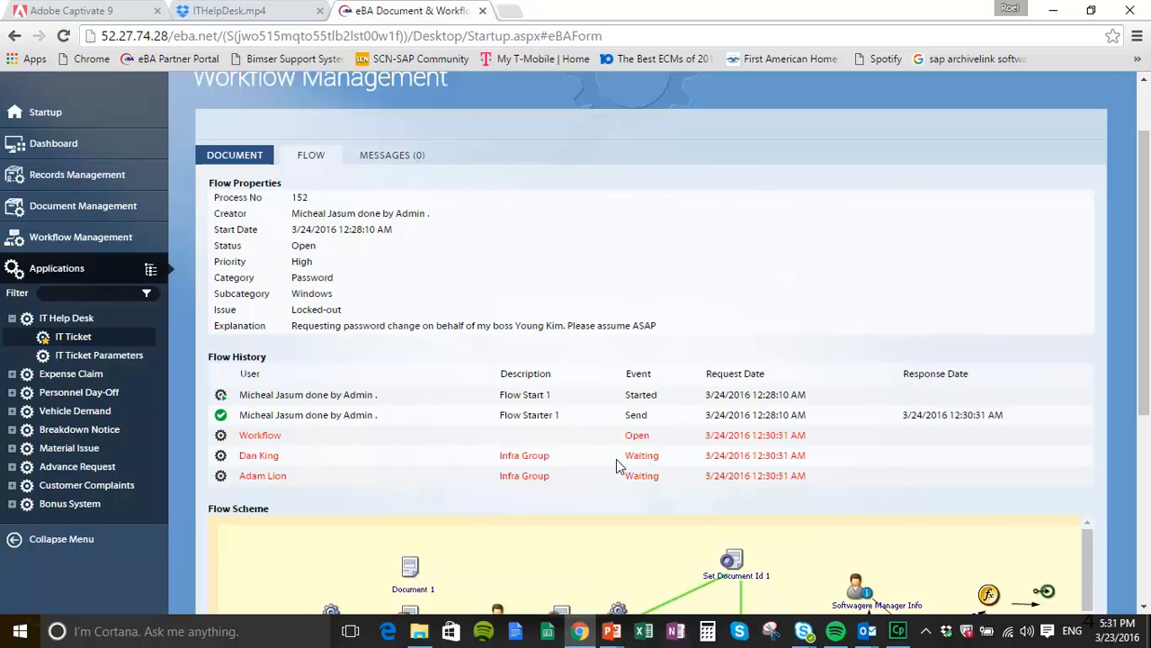
{"action": "scroll", "coordinate": [616, 459], "scroll_direction": "down", "scroll_amount": 2}
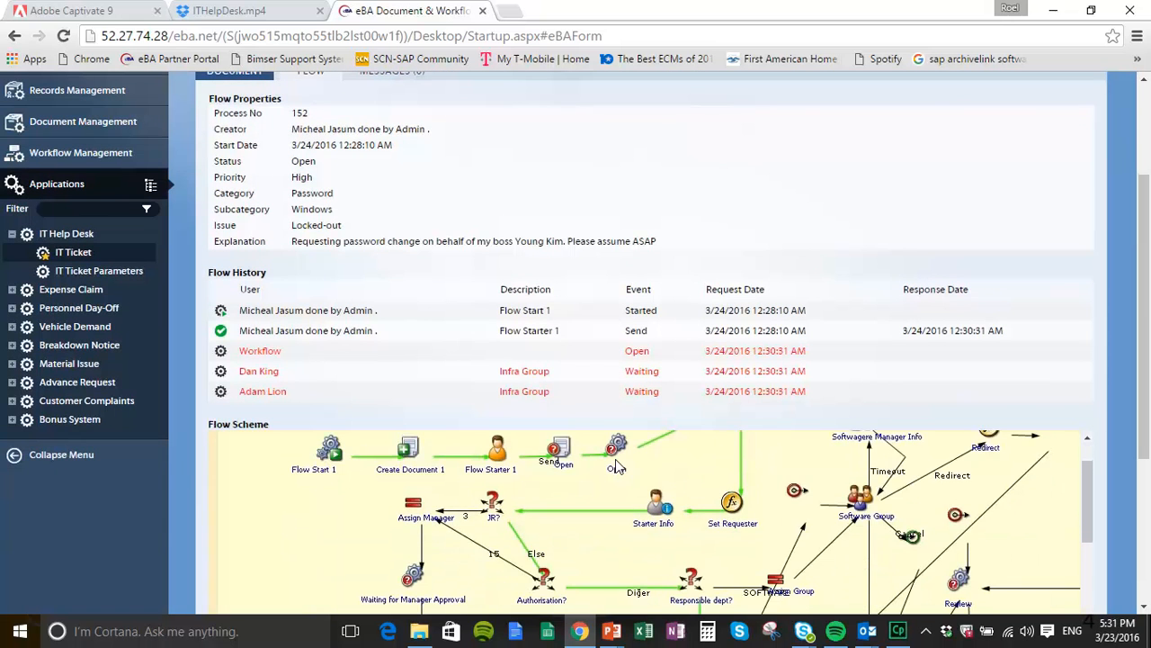
{"action": "left_click_drag", "start_coordinate": [1146, 382], "coordinate": [1141, 447]}
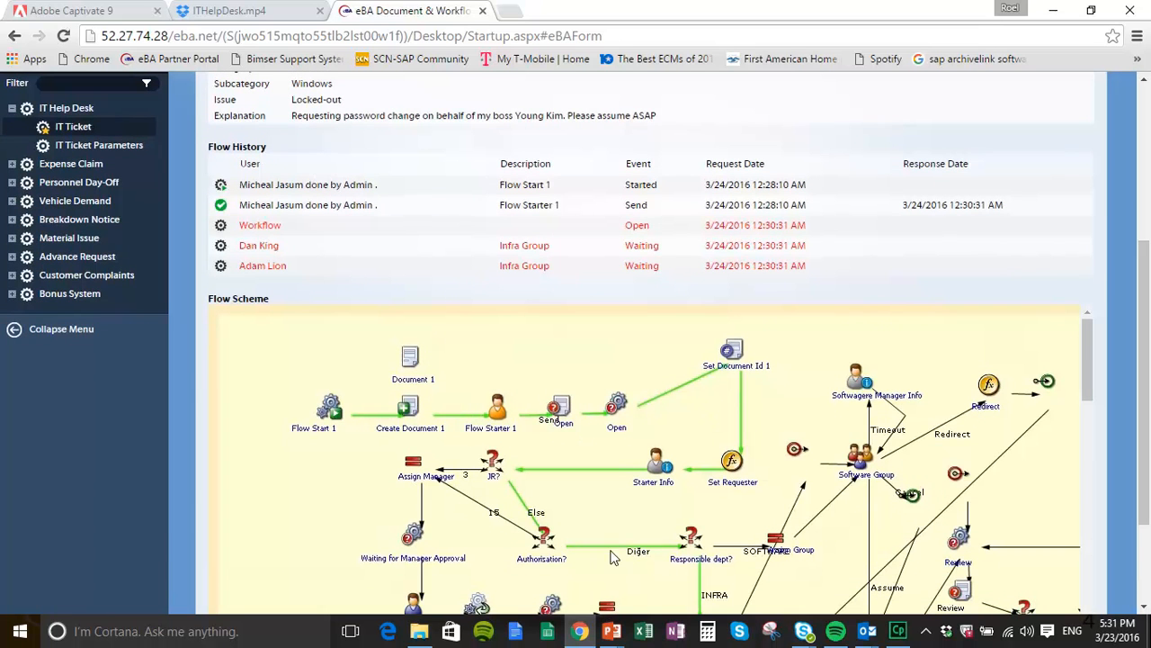
{"action": "scroll", "coordinate": [612, 557], "scroll_direction": "down", "scroll_amount": 2}
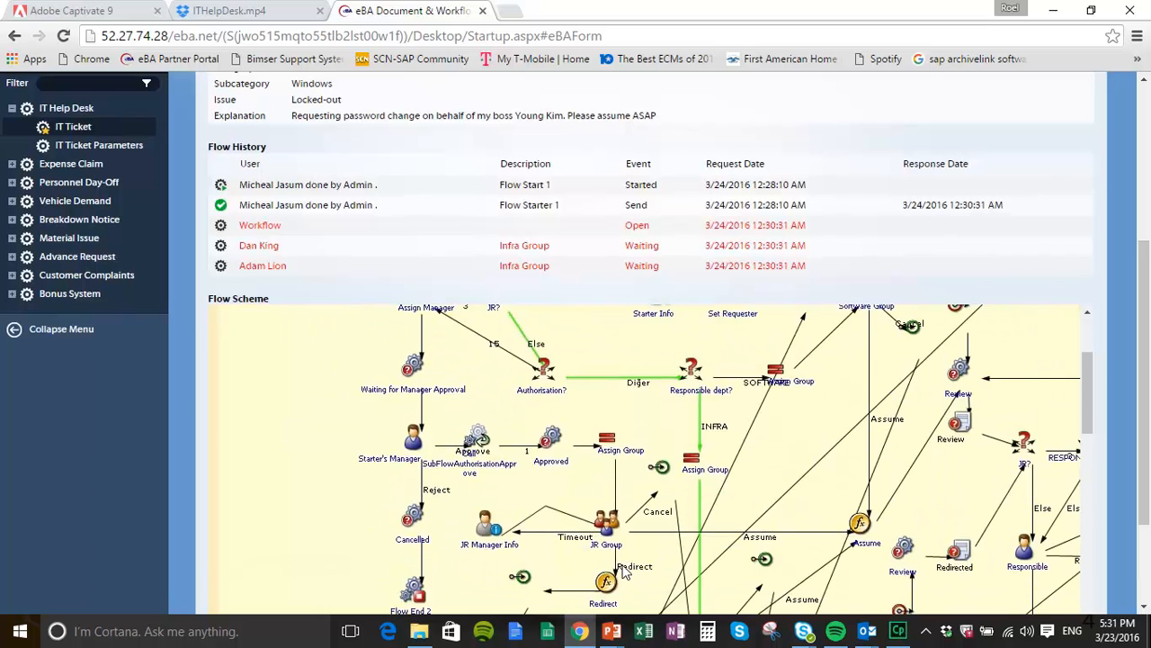
{"action": "scroll", "coordinate": [627, 573], "scroll_direction": "down", "scroll_amount": 1}
{"action": "scroll", "coordinate": [627, 573], "scroll_direction": "up", "scroll_amount": 6}
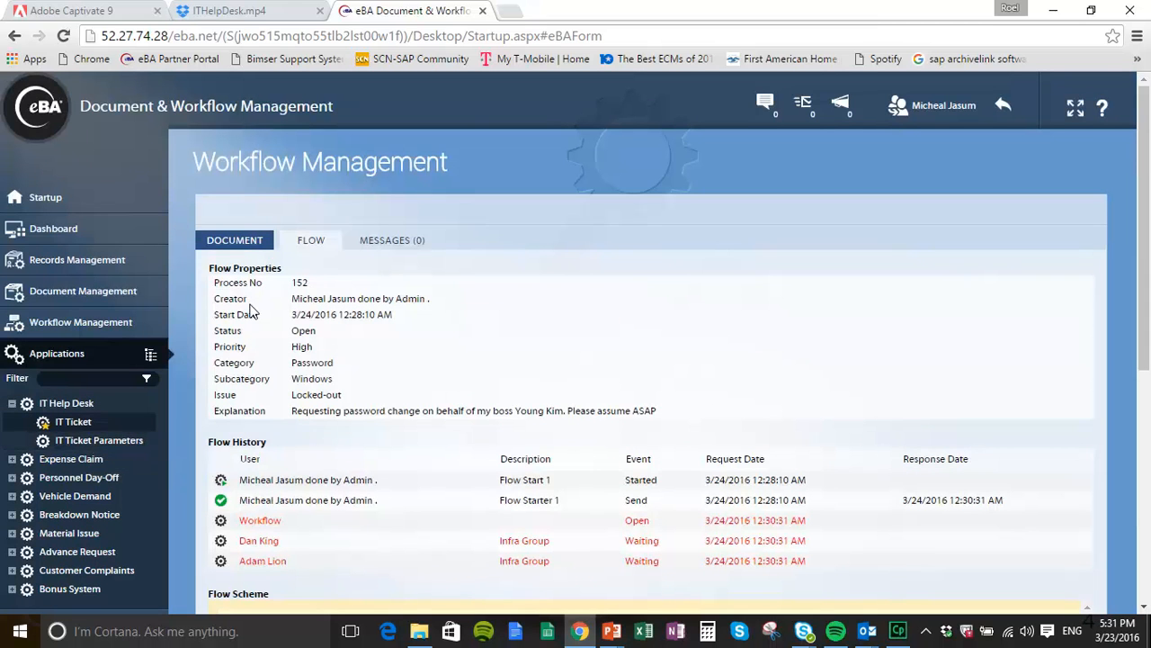
Step: Log in as the waiting Infra Group user through the Admin Login As list
{"action": "left_click", "coordinate": [60, 201]}
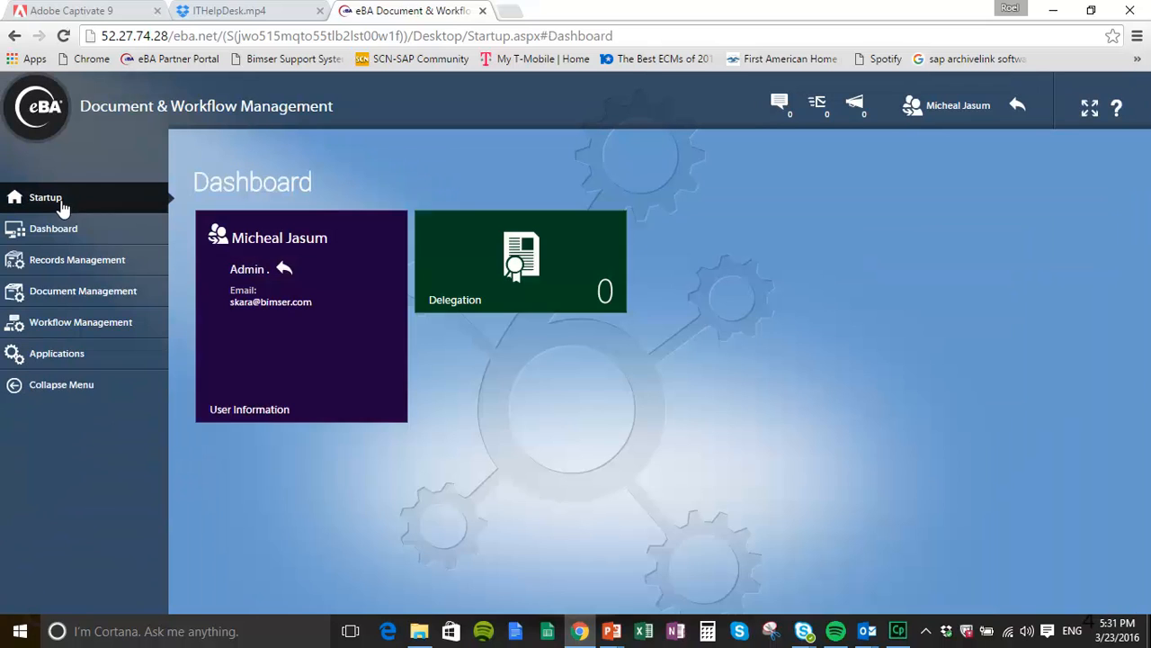
{"action": "left_click", "coordinate": [243, 272]}
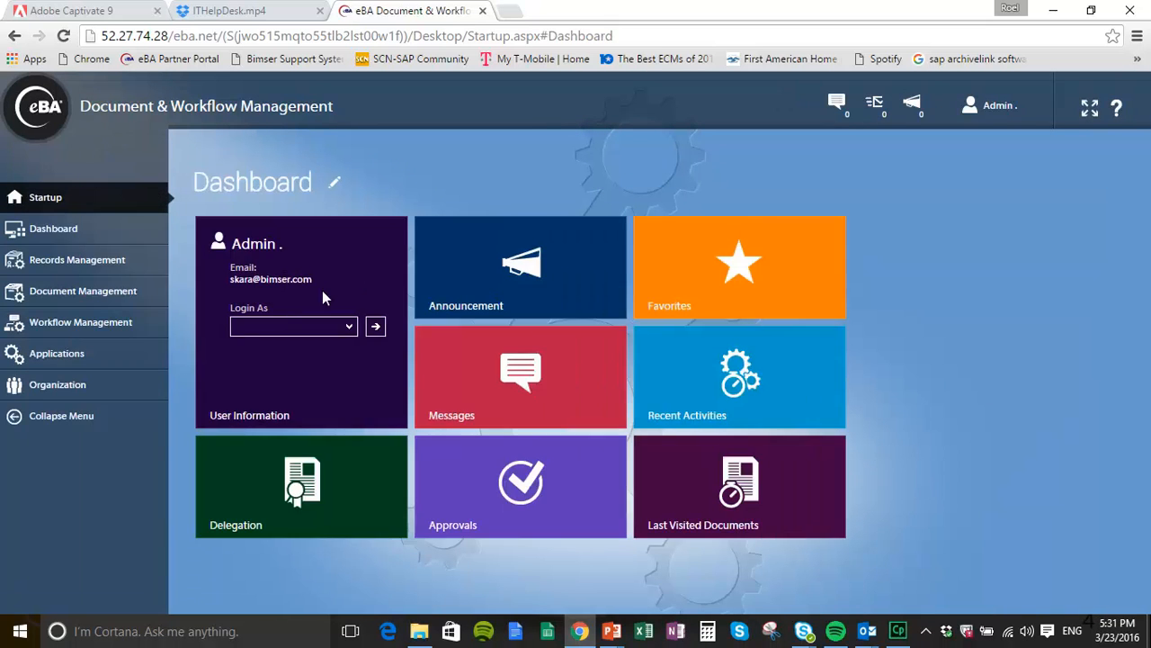
{"action": "left_click", "coordinate": [349, 325]}
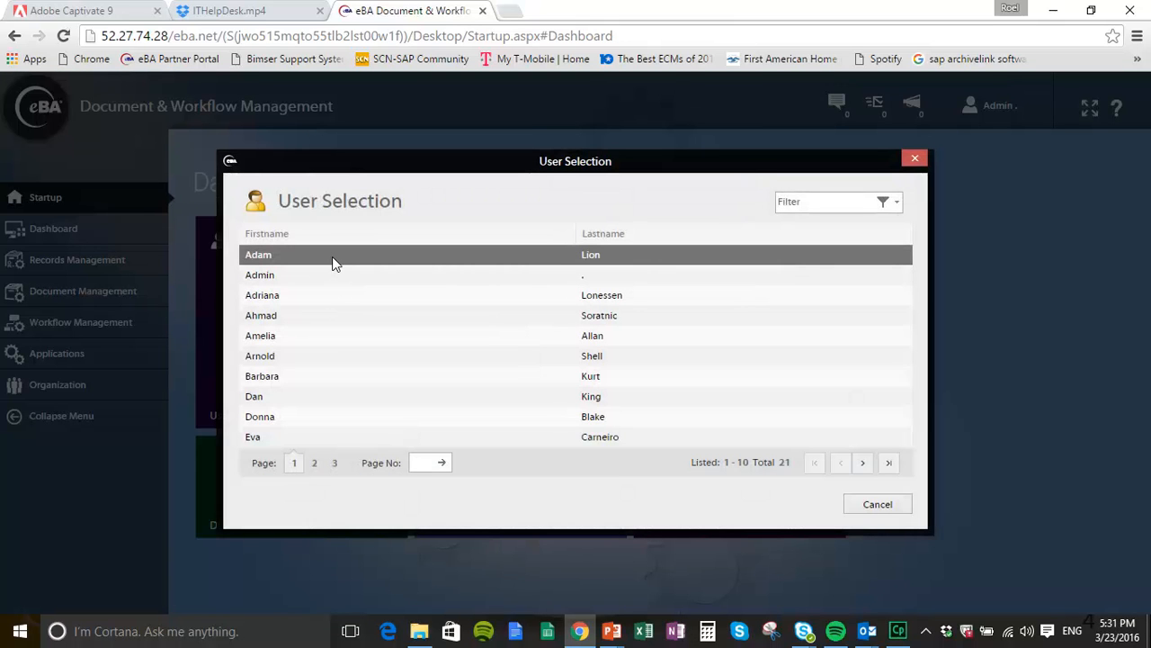
{"action": "left_click", "coordinate": [333, 263]}
{"action": "left_click", "coordinate": [375, 326]}
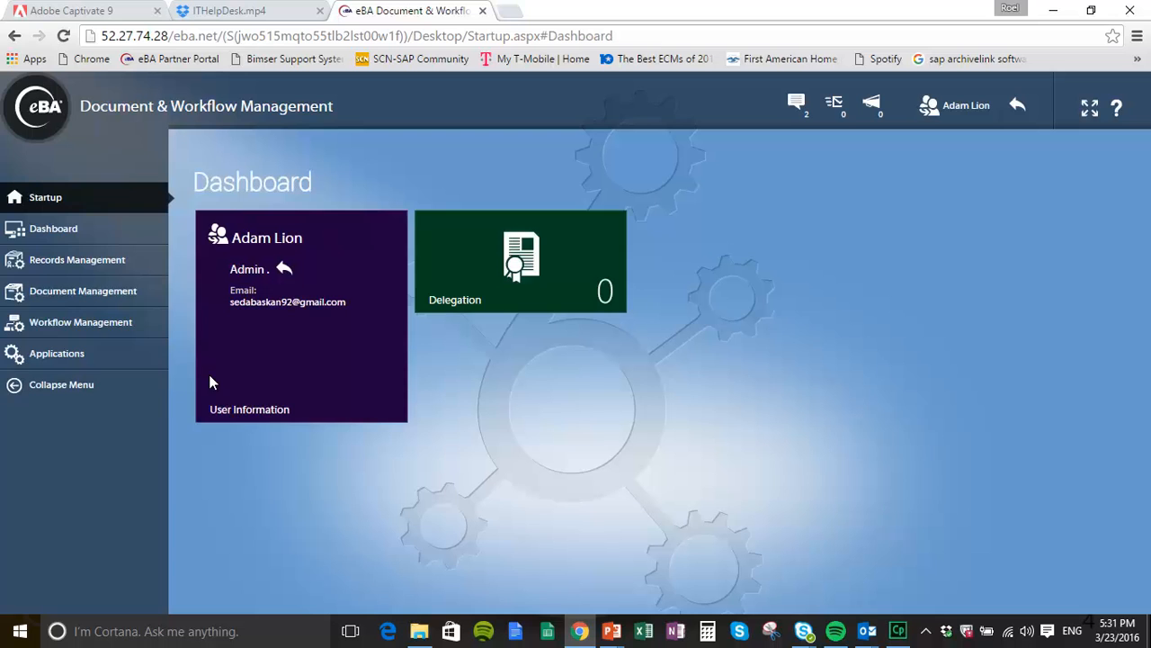
{"action": "left_click", "coordinate": [13, 324]}
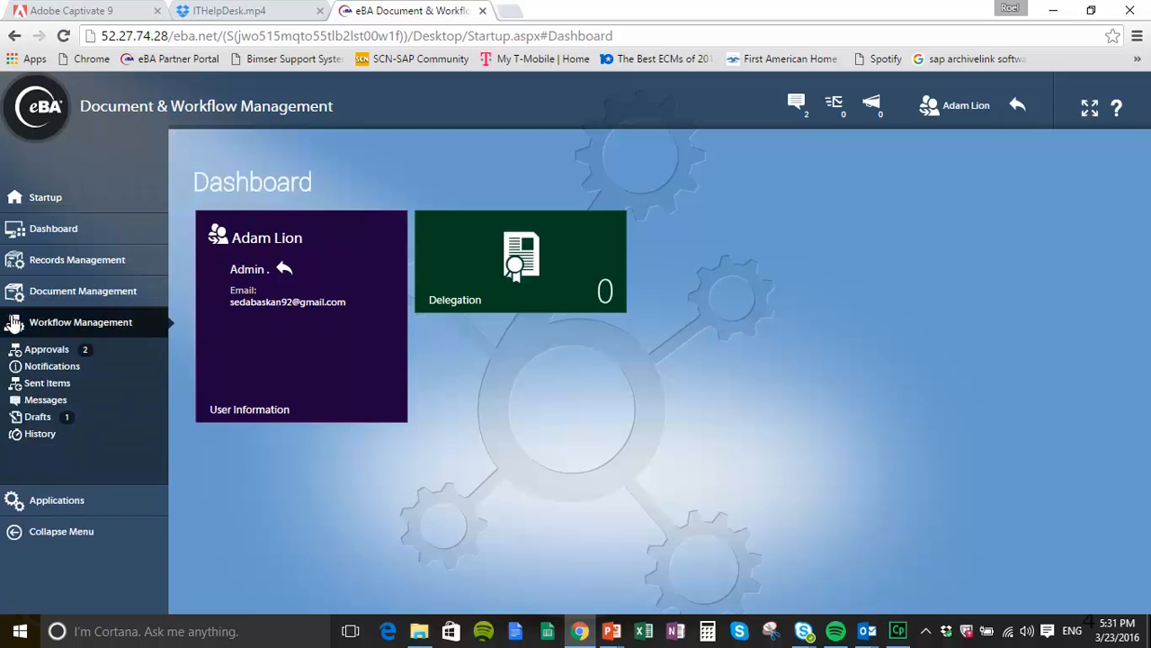
Step: Open ticket 152 from the Approvals list and scroll through its IT Ticket Form
{"action": "left_click", "coordinate": [39, 356]}
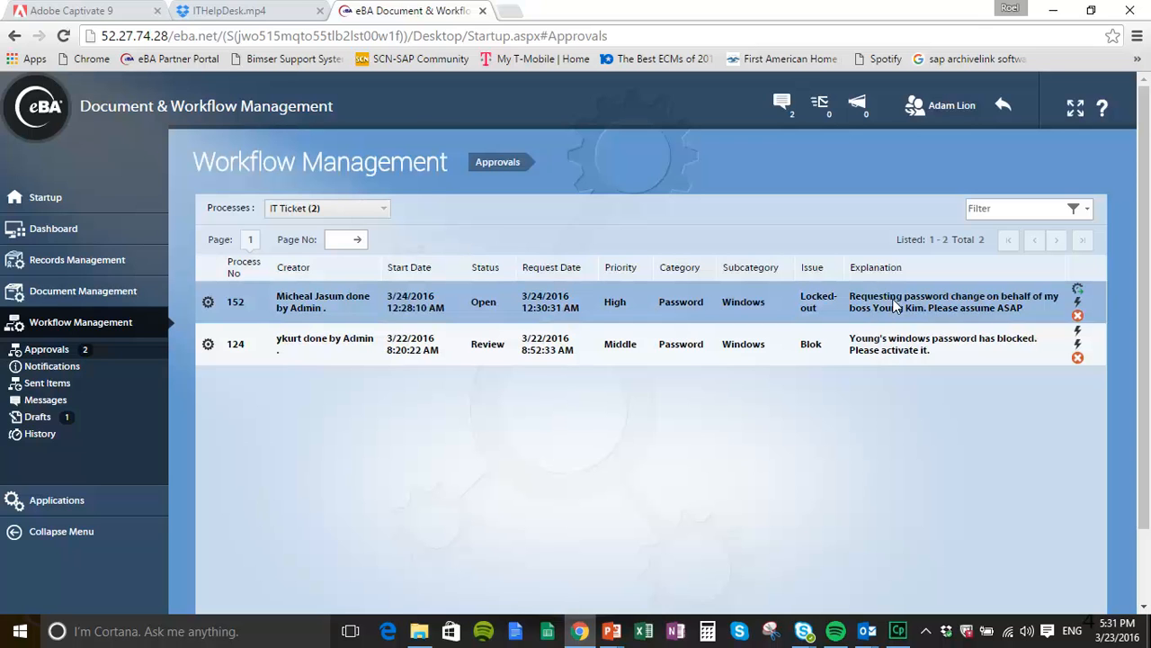
{"action": "double_click", "coordinate": [847, 308]}
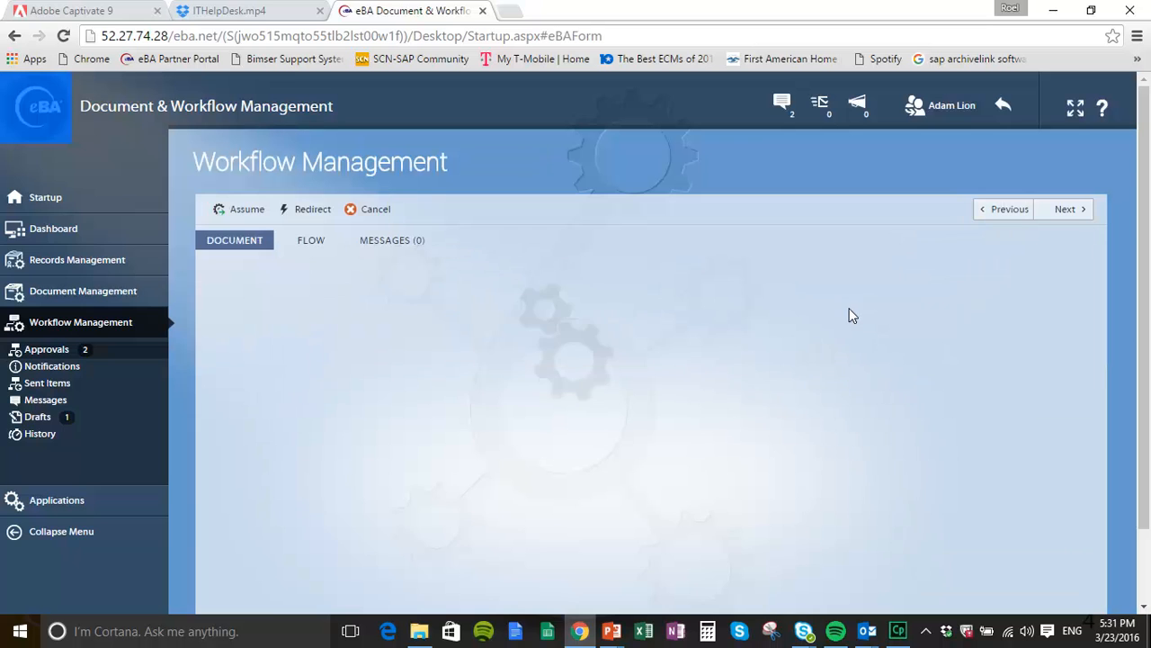
{"action": "scroll", "coordinate": [870, 411], "scroll_direction": "down", "scroll_amount": 2}
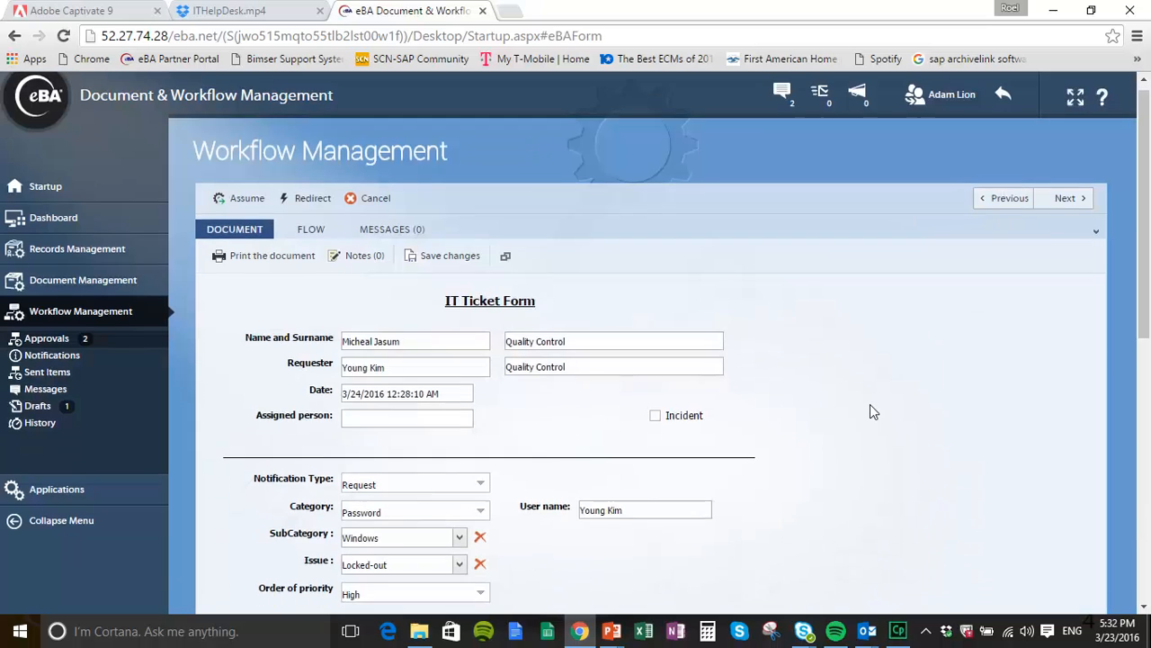
{"action": "scroll", "coordinate": [870, 411], "scroll_direction": "up", "scroll_amount": 2}
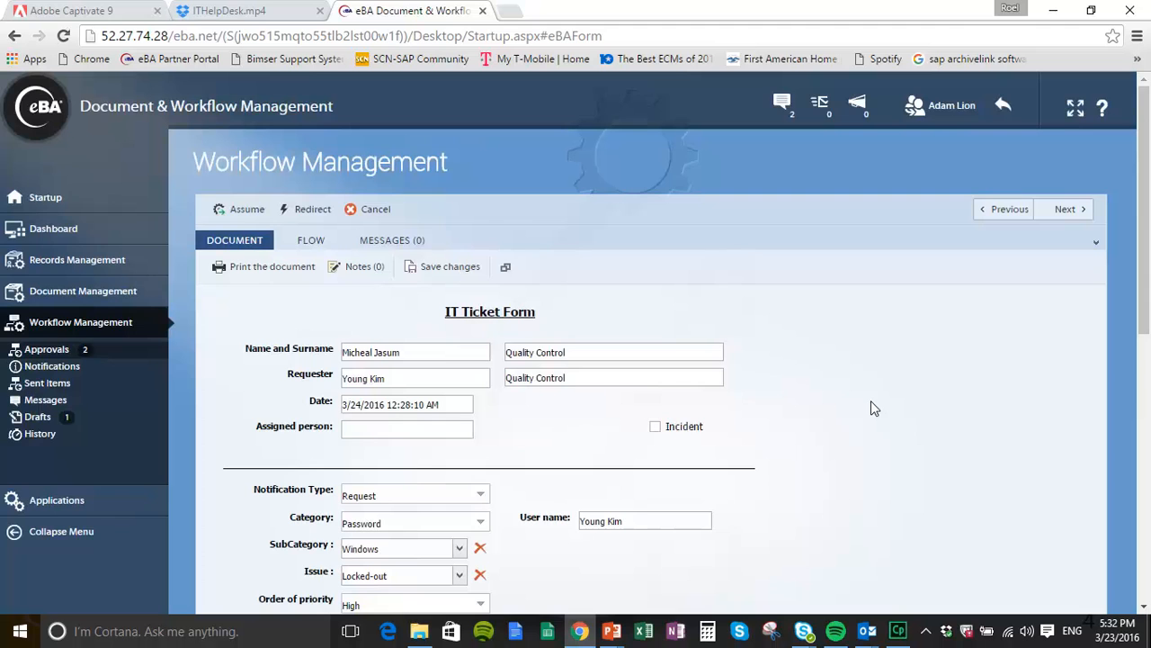
{"action": "scroll", "coordinate": [810, 378], "scroll_direction": "down", "scroll_amount": 2}
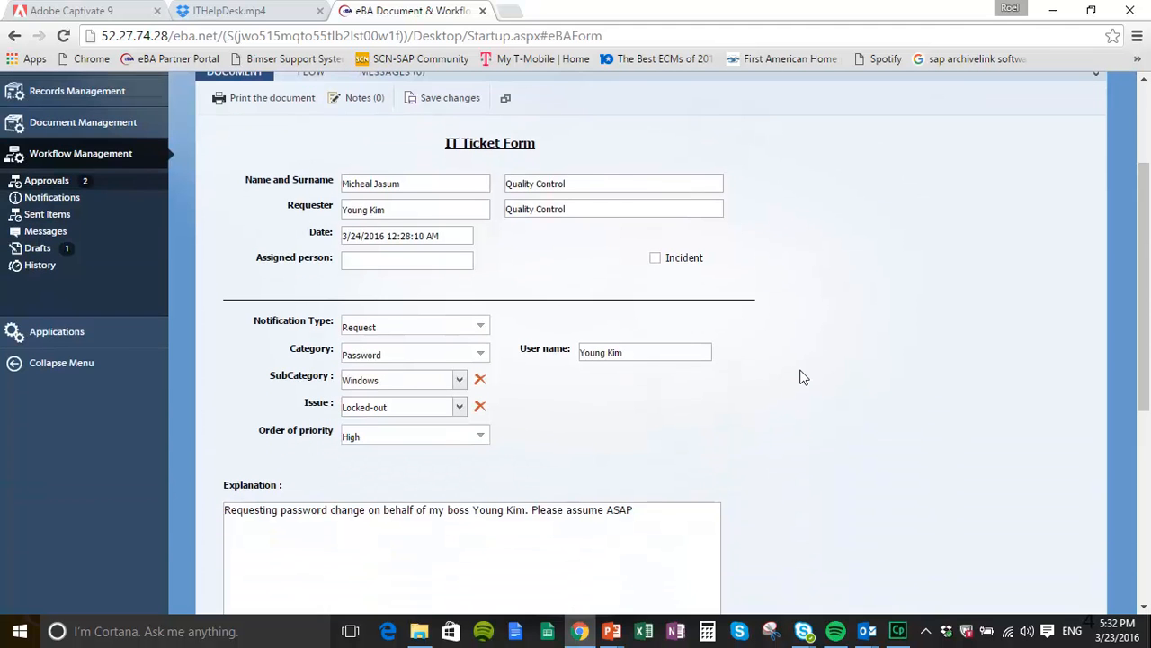
{"action": "scroll", "coordinate": [804, 378], "scroll_direction": "up", "scroll_amount": 2}
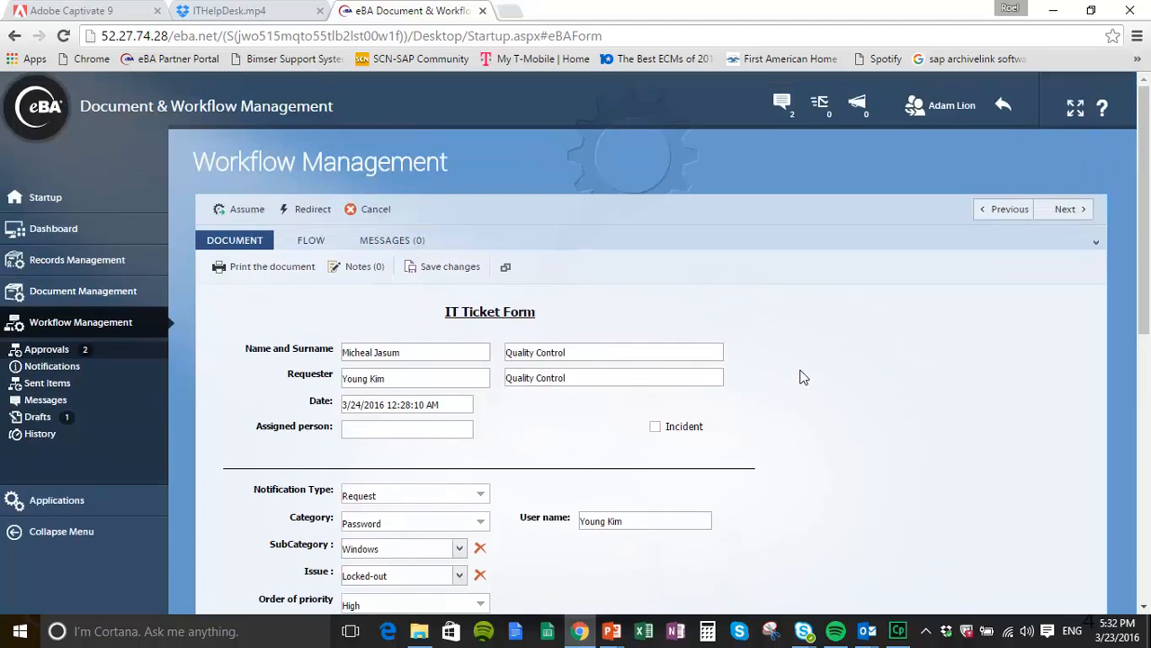
{"action": "scroll", "coordinate": [803, 378], "scroll_direction": "down", "scroll_amount": 3}
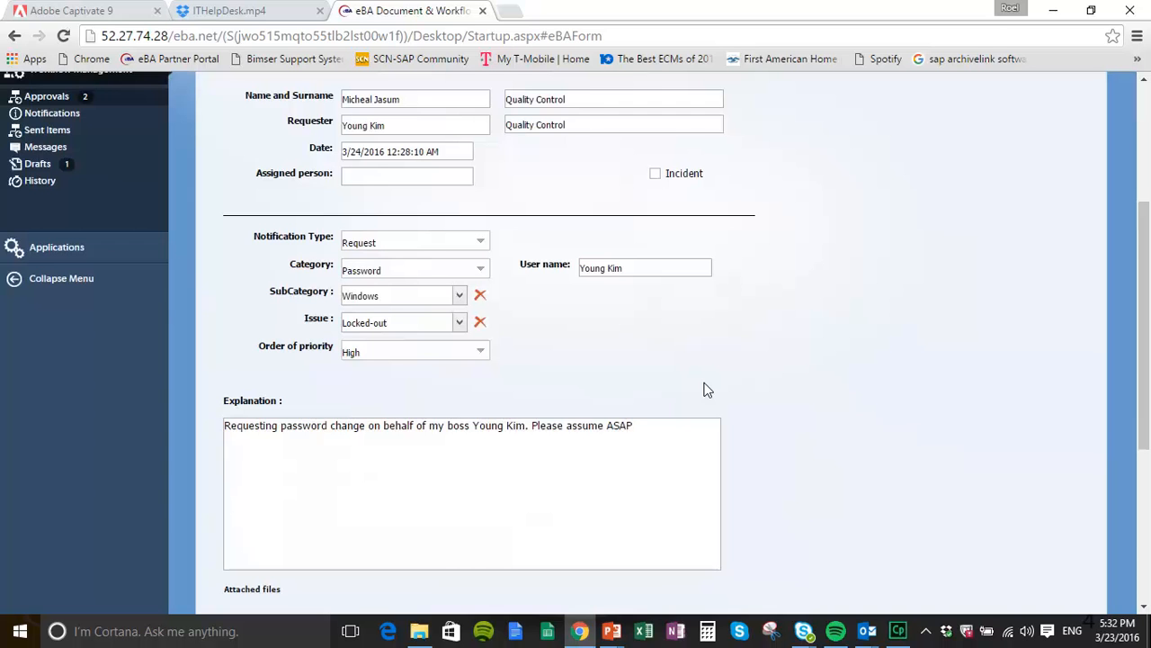
{"action": "scroll", "coordinate": [692, 375], "scroll_direction": "up", "scroll_amount": 3}
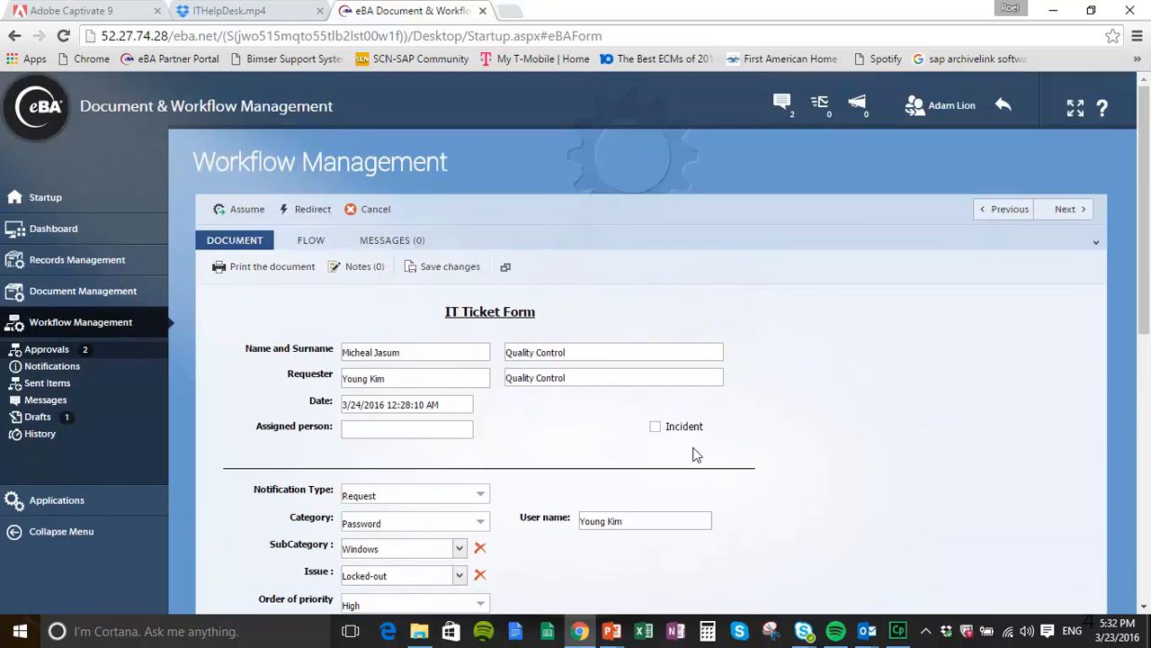
{"action": "scroll", "coordinate": [695, 454], "scroll_direction": "down", "scroll_amount": 6}
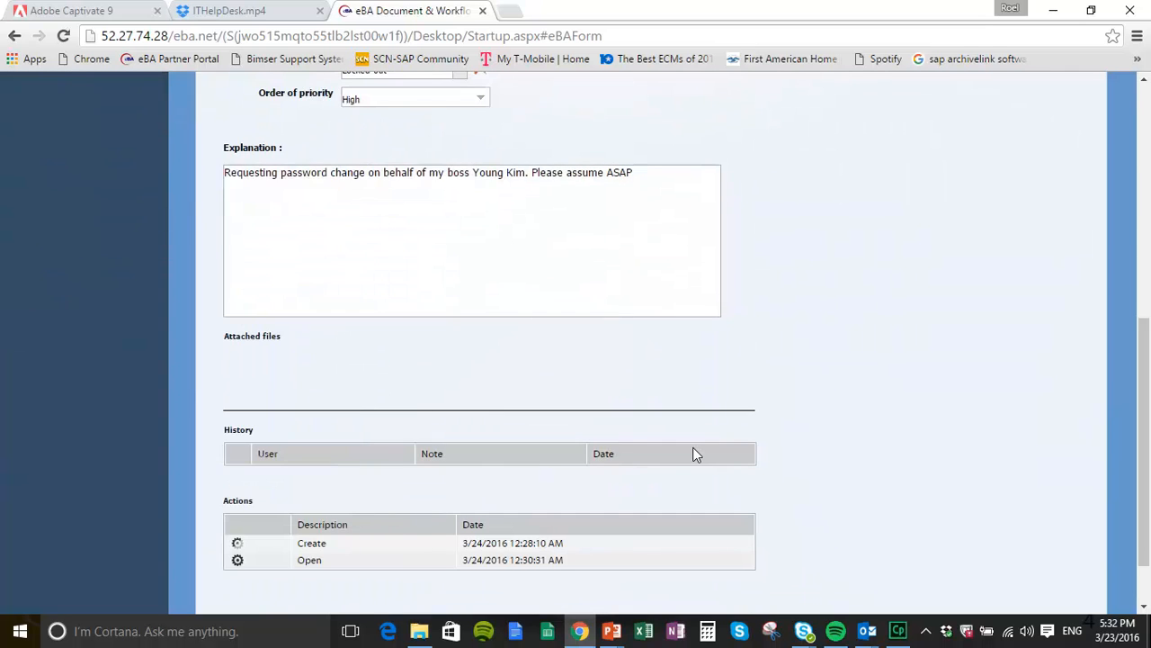
{"action": "scroll", "coordinate": [692, 454], "scroll_direction": "up", "scroll_amount": 6}
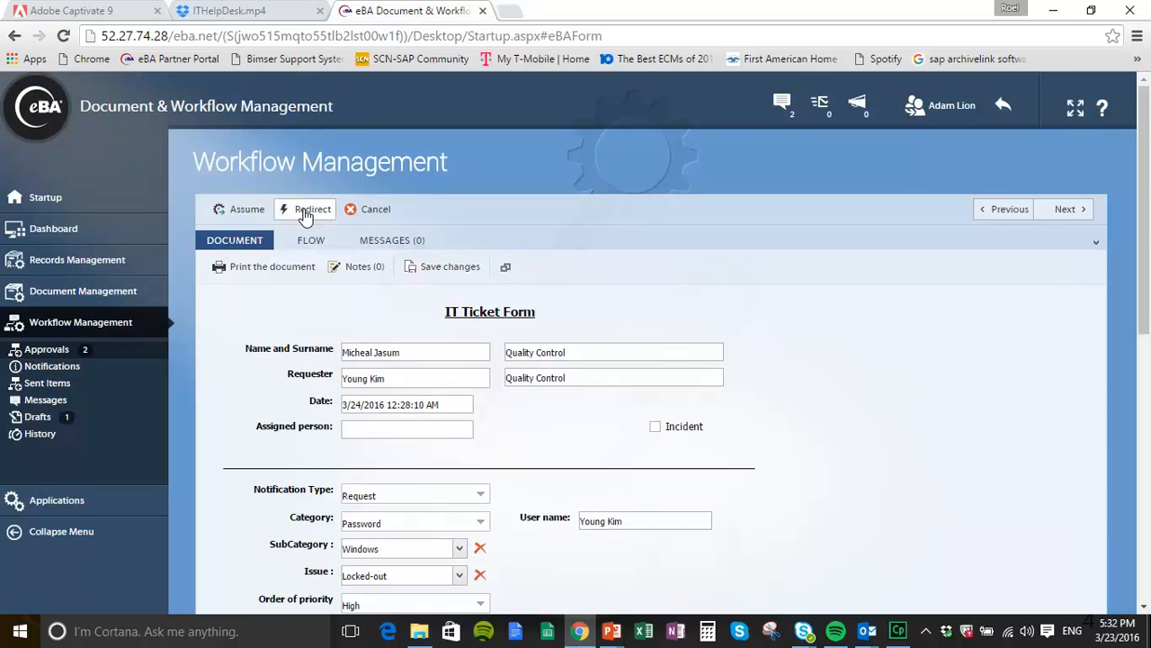
Step: Redirect the ticket to the other user in the INFRA group
{"action": "left_click", "coordinate": [304, 214]}
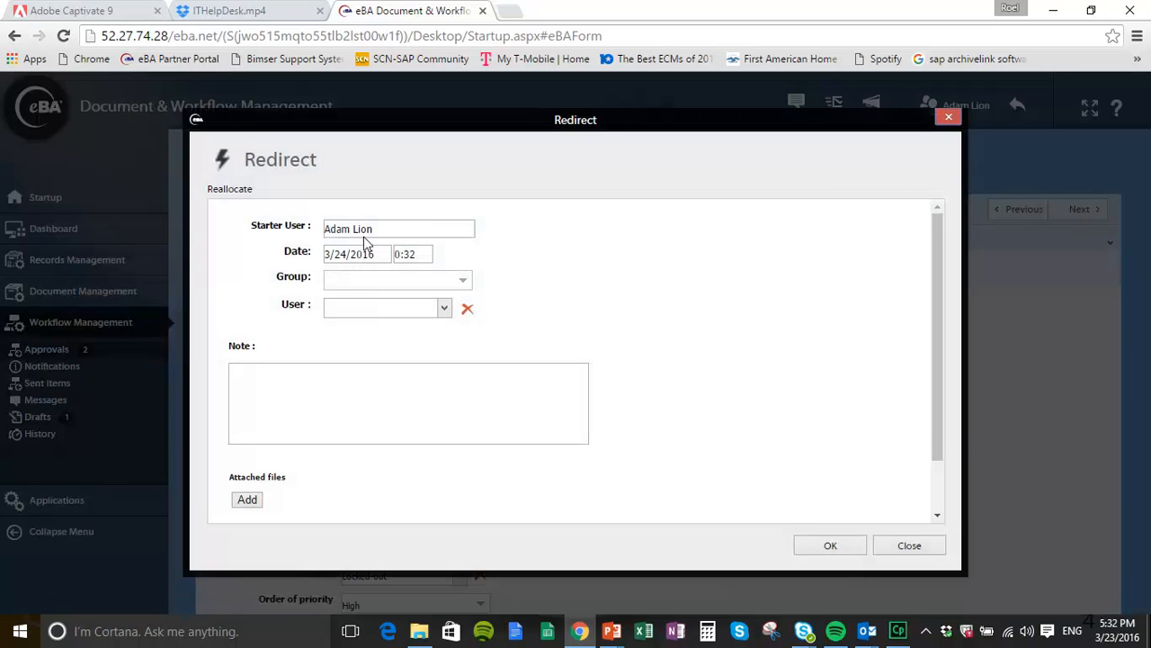
{"action": "left_click", "coordinate": [462, 280]}
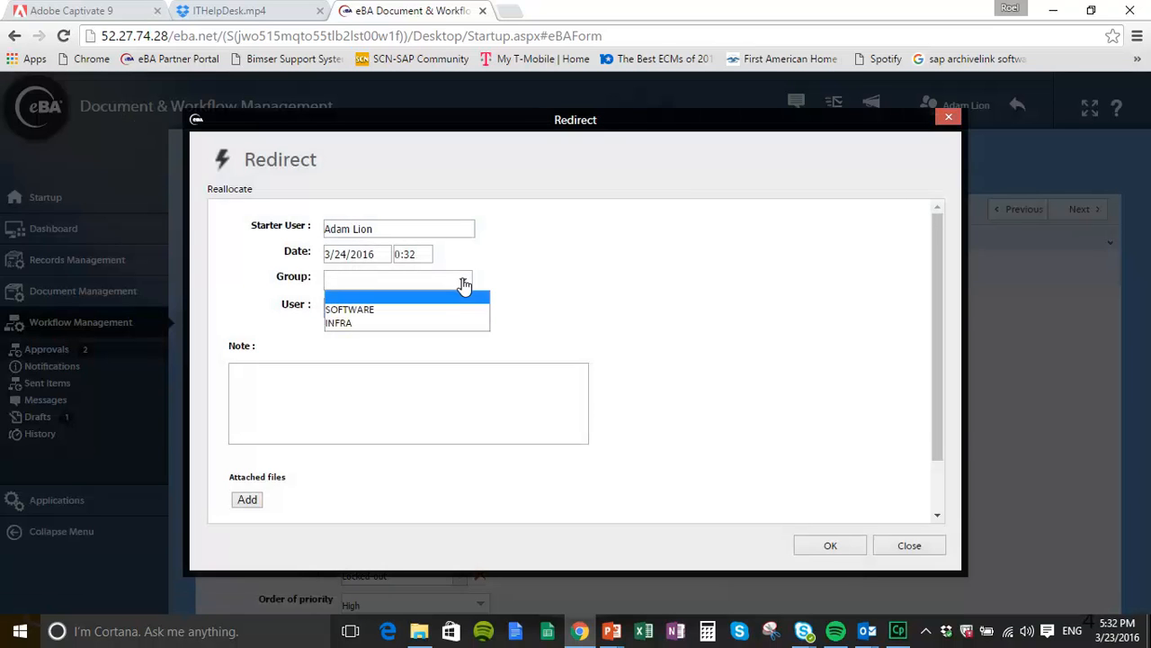
{"action": "left_click", "coordinate": [367, 324]}
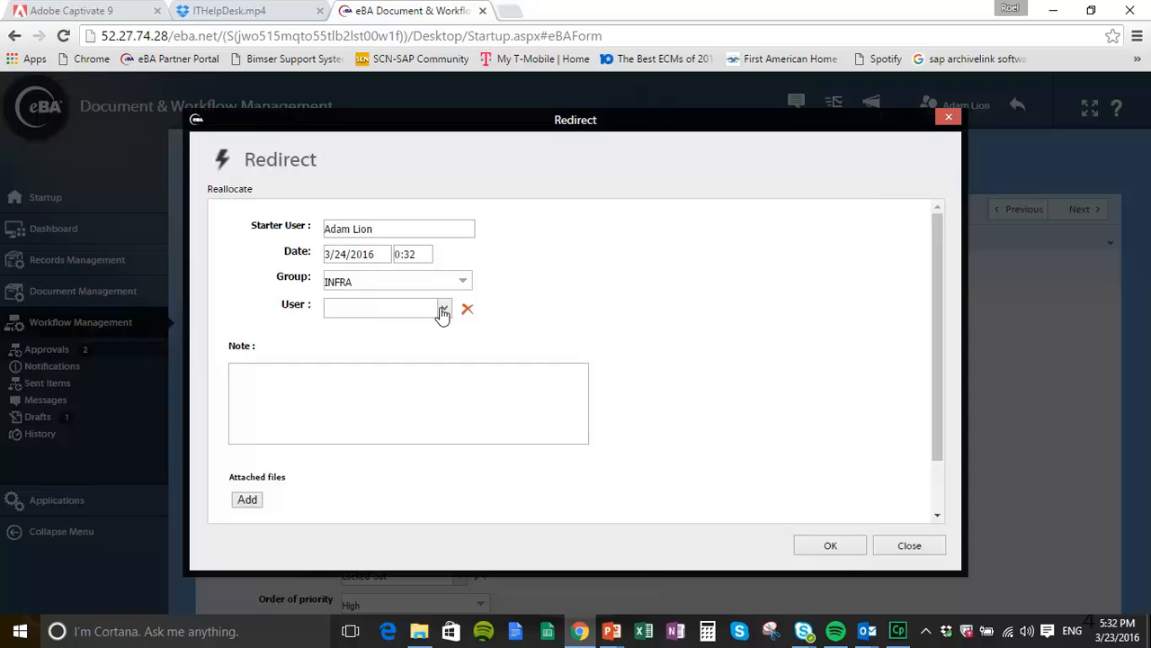
{"action": "left_click", "coordinate": [443, 306]}
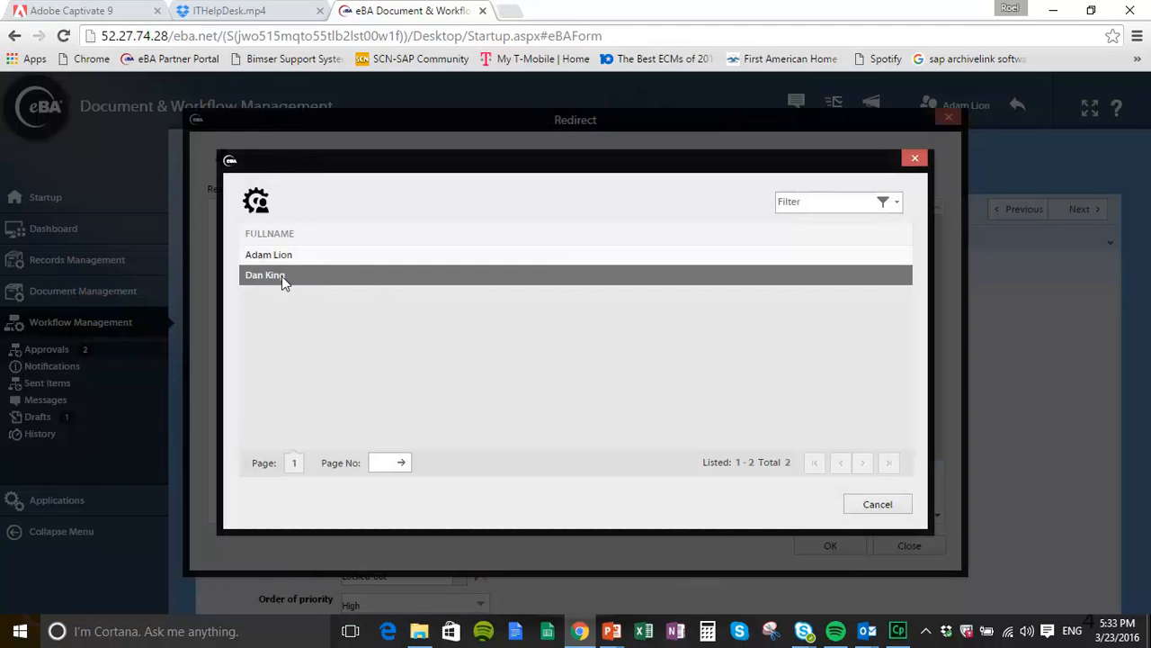
{"action": "left_click", "coordinate": [280, 279]}
Step: Add a note asking the colleague to tackle the ticket, and confirm the redirect
{"action": "left_click", "coordinate": [303, 381]}
{"action": "type", "text": "Heu Da"}
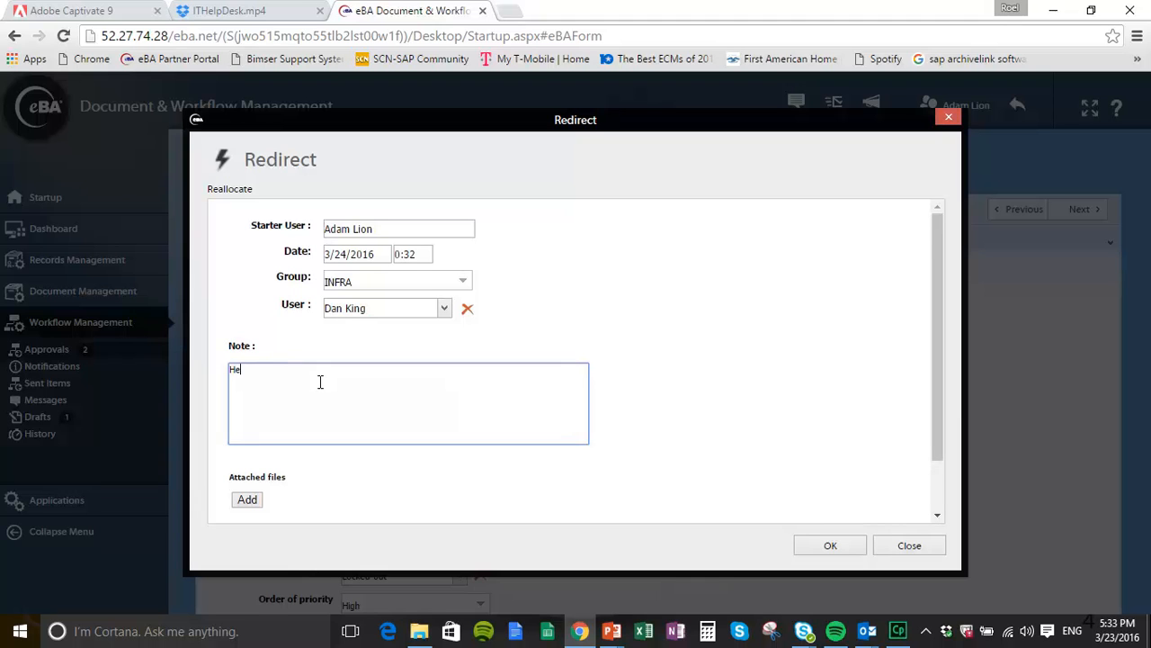
{"action": "key", "text": "BackSpace"}
{"action": "key", "text": "BackSpace"}
{"action": "key", "text": "BackSpace"}
{"action": "key", "text": "BackSpace"}
{"action": "key", "text": "BackSpace"}
{"action": "type", "text": "y Dan"}
{"action": "type", "text": ", can you tac"}
{"action": "type", "text": "kled"}
{"action": "key", "text": "BackSpace"}
{"action": "type", "text": "this for me please. "}
{"action": "type", "text": "Thx"}
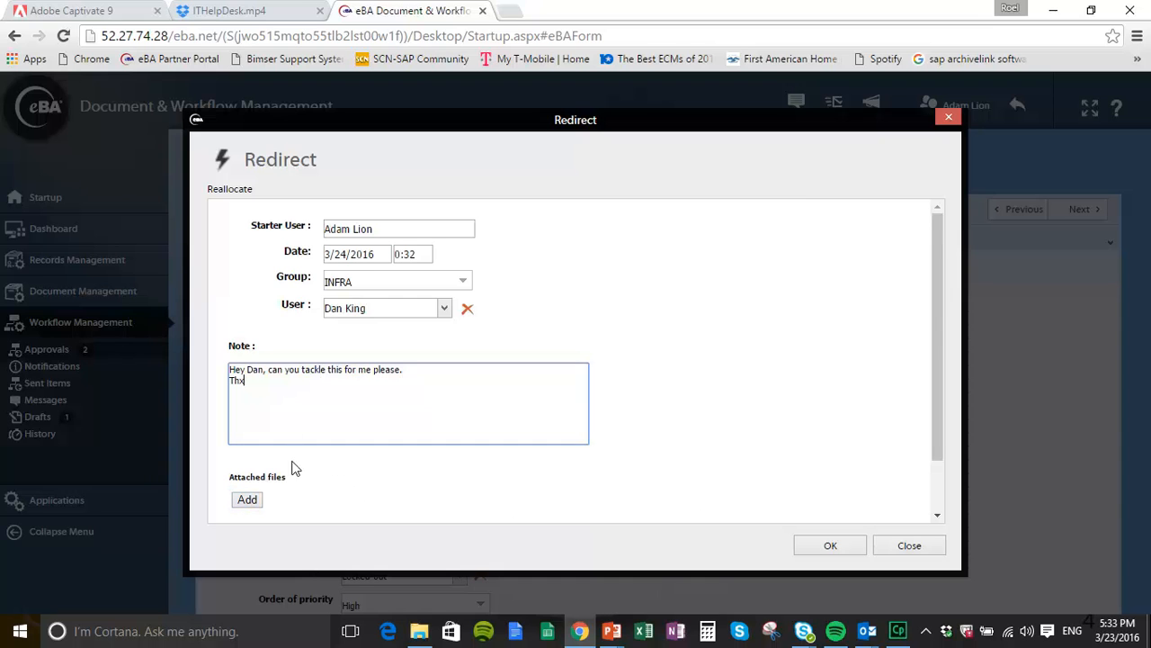
{"action": "left_click", "coordinate": [826, 551]}
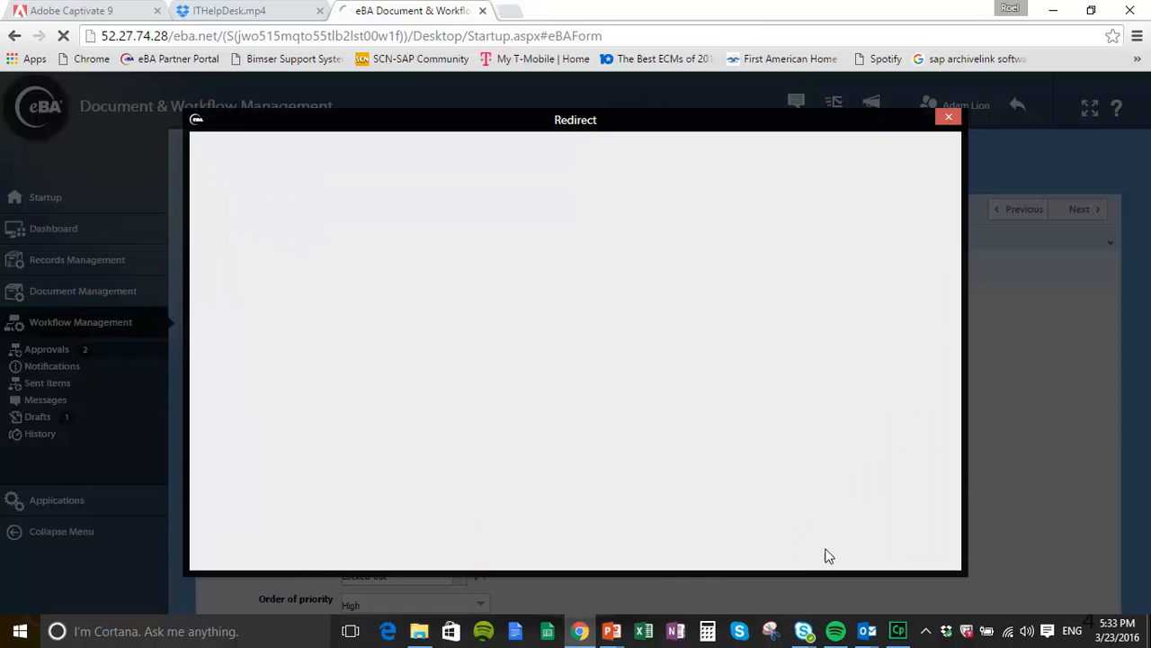
Step: Check ticket 152's updated flow showing status Review, then go back to the dashboard
{"action": "scroll", "coordinate": [676, 472], "scroll_direction": "down", "scroll_amount": 2}
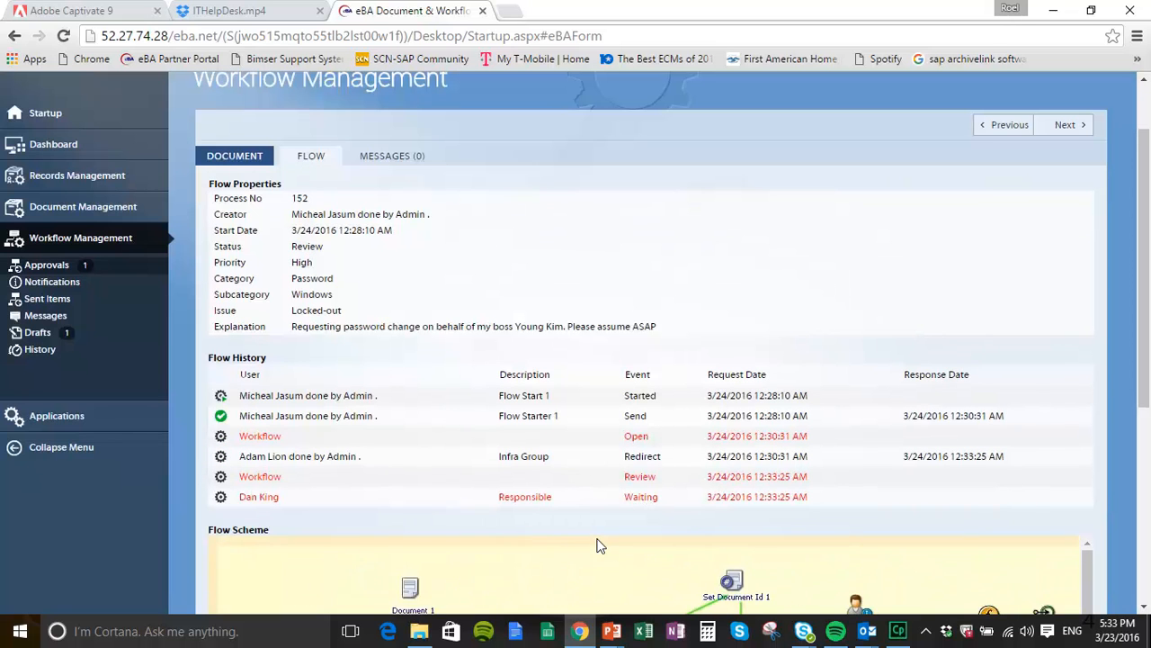
{"action": "scroll", "coordinate": [601, 546], "scroll_direction": "up", "scroll_amount": 2}
{"action": "left_click", "coordinate": [59, 198]}
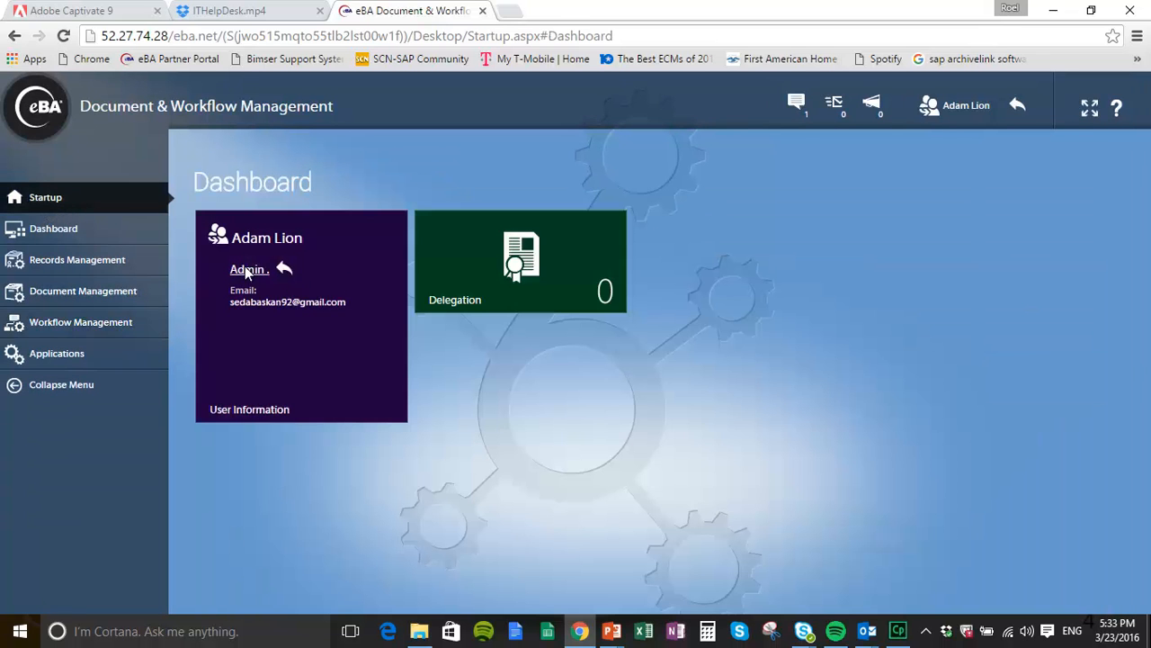
Step: Return to the admin account and log in as the ticket's assigned help-desk user
{"action": "left_click", "coordinate": [284, 268]}
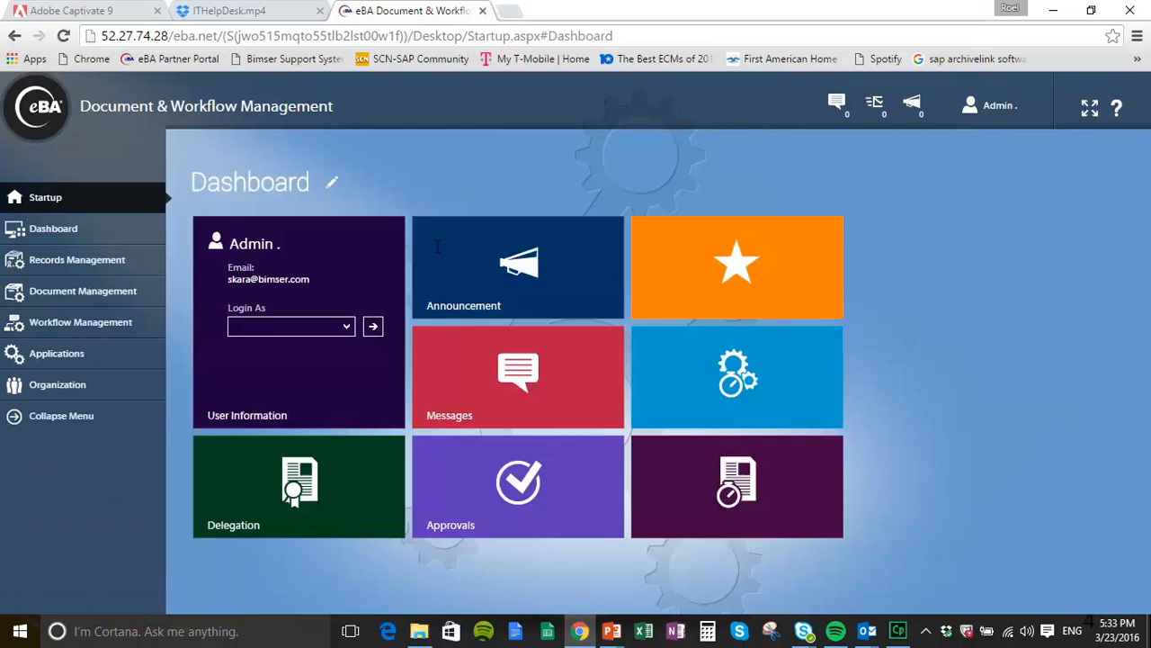
{"action": "left_click", "coordinate": [348, 328]}
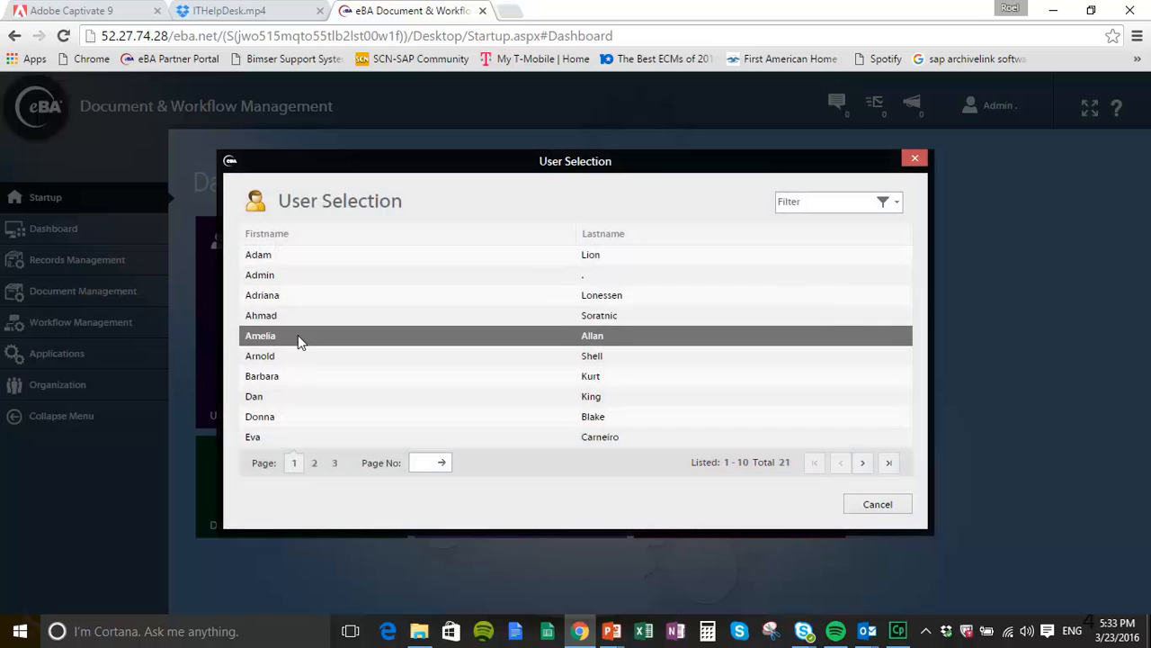
{"action": "left_click", "coordinate": [281, 398]}
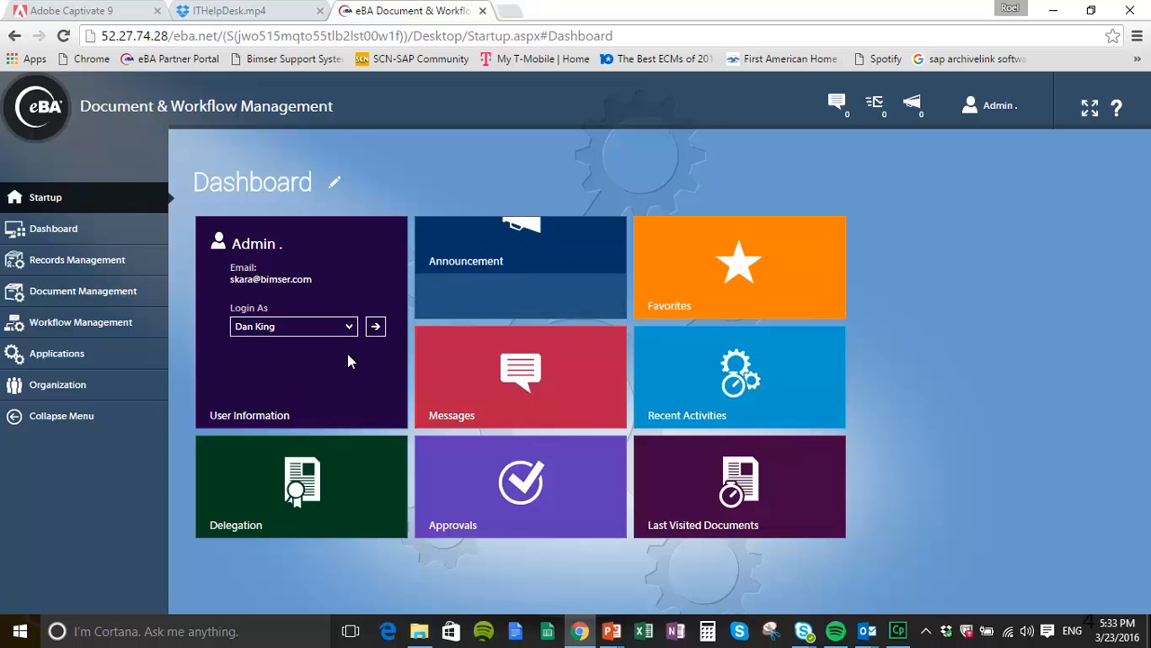
{"action": "left_click", "coordinate": [373, 331]}
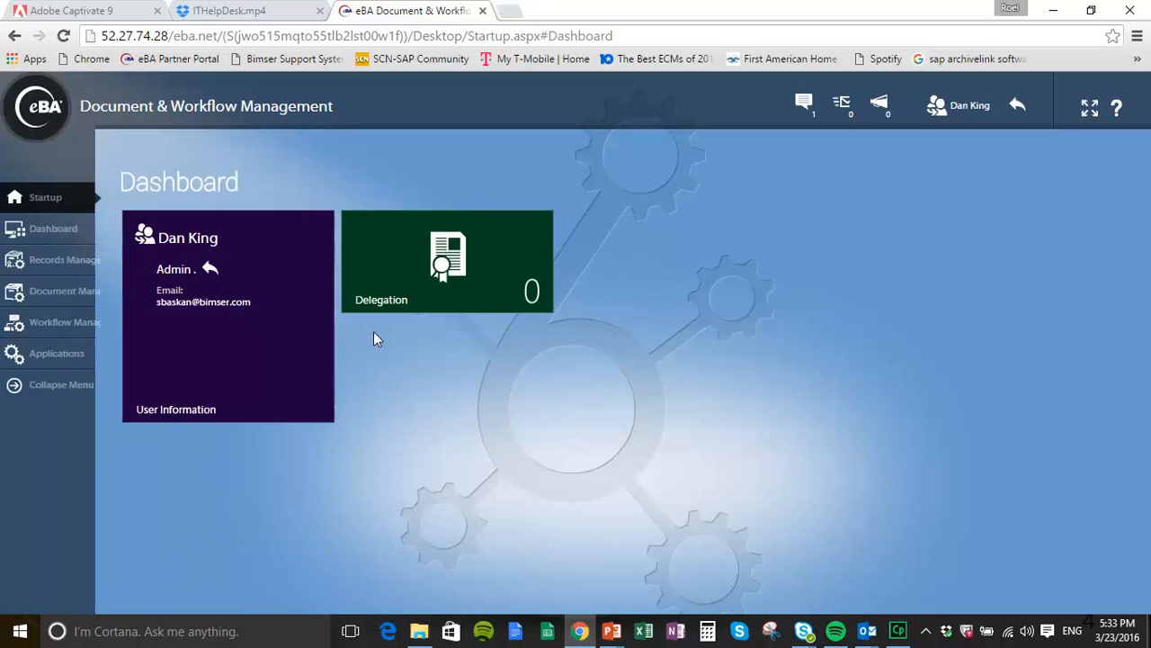
Step: Open ticket 152 from Workflow Management > Approvals, review its form, and start a reply
{"action": "left_click", "coordinate": [13, 325]}
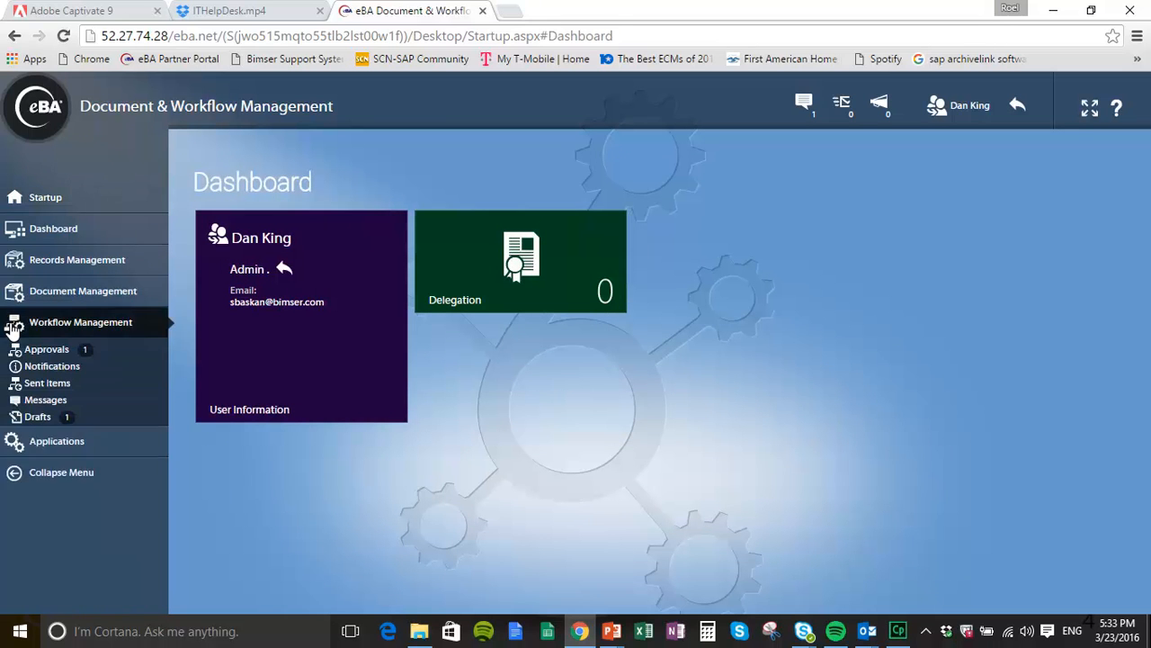
{"action": "left_click", "coordinate": [40, 353]}
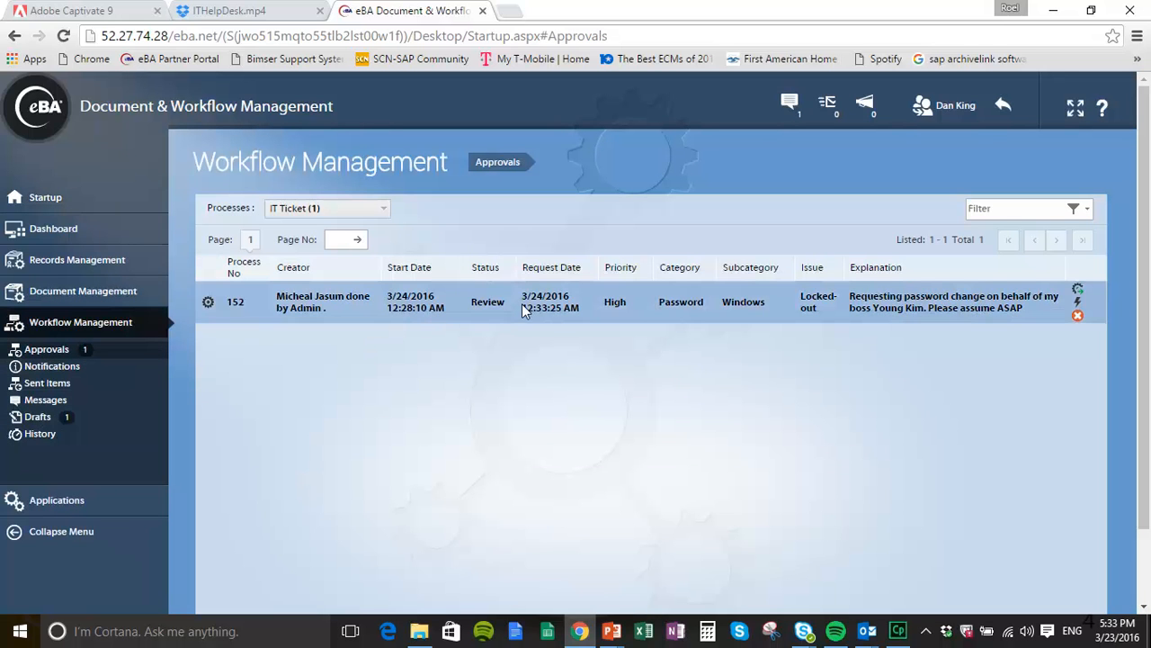
{"action": "left_click", "coordinate": [692, 308]}
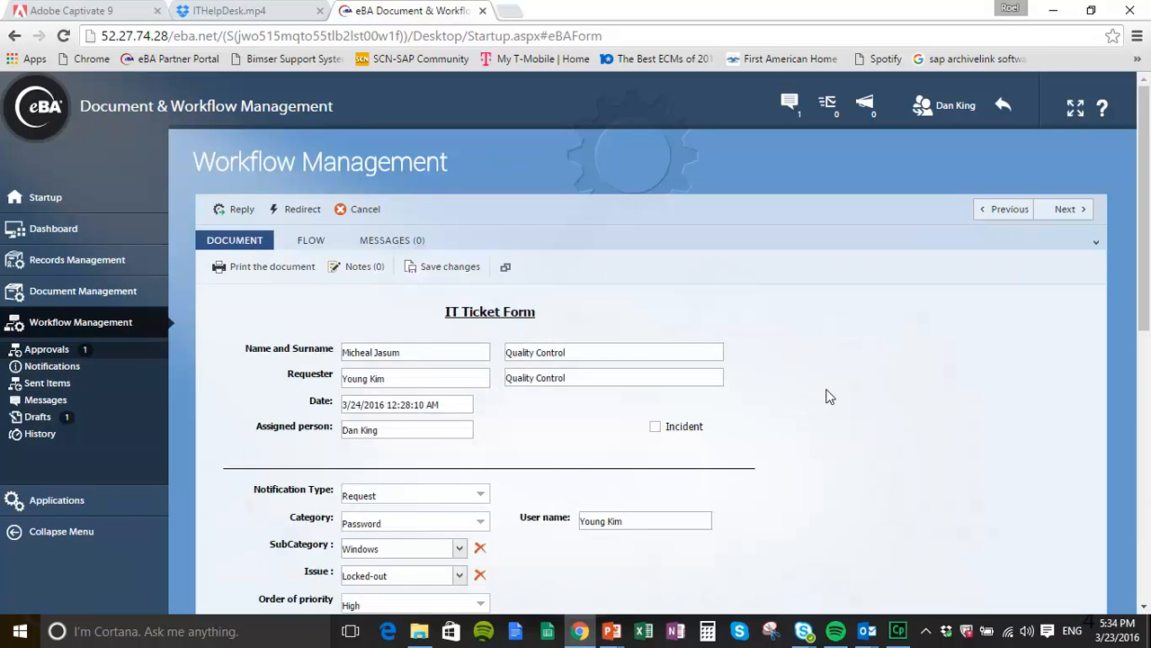
{"action": "scroll", "coordinate": [827, 393], "scroll_direction": "down", "scroll_amount": 3}
{"action": "scroll", "coordinate": [828, 393], "scroll_direction": "down", "scroll_amount": 3}
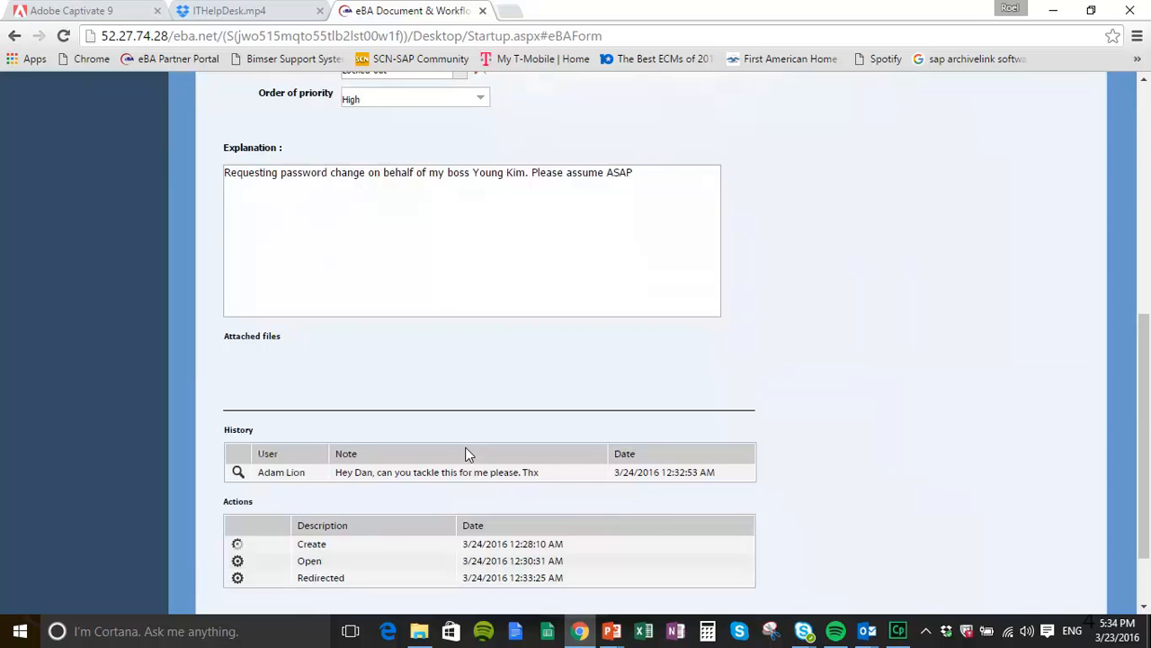
{"action": "scroll", "coordinate": [465, 447], "scroll_direction": "up", "scroll_amount": 5}
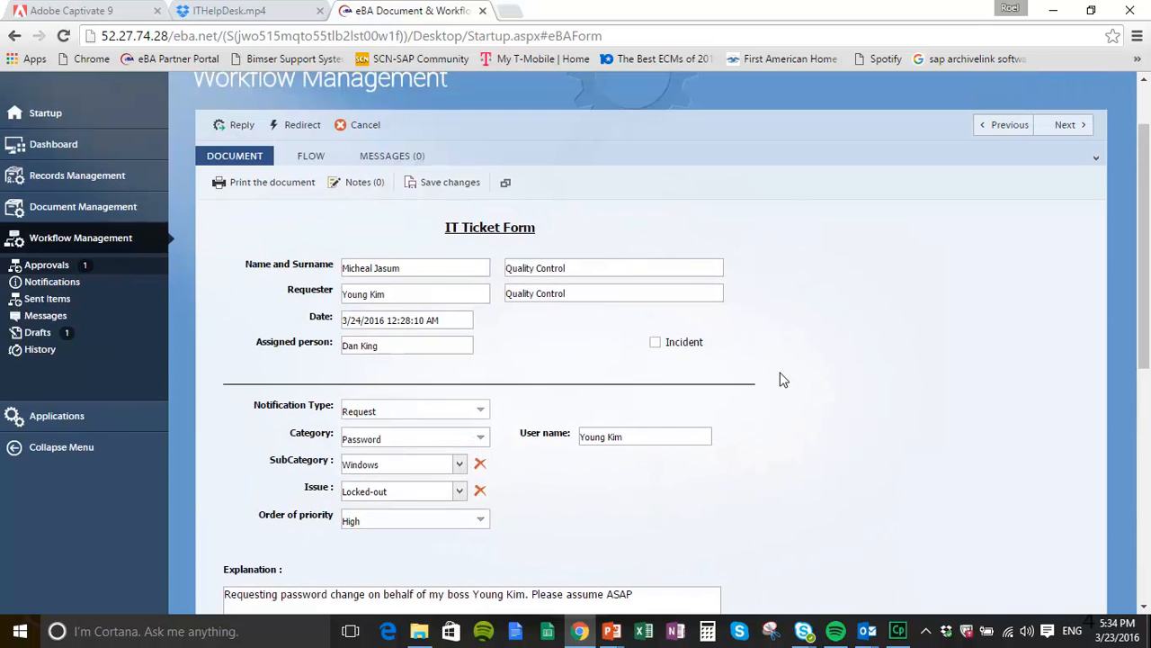
{"action": "scroll", "coordinate": [650, 365], "scroll_direction": "down", "scroll_amount": 2}
{"action": "scroll", "coordinate": [655, 367], "scroll_direction": "up", "scroll_amount": 3}
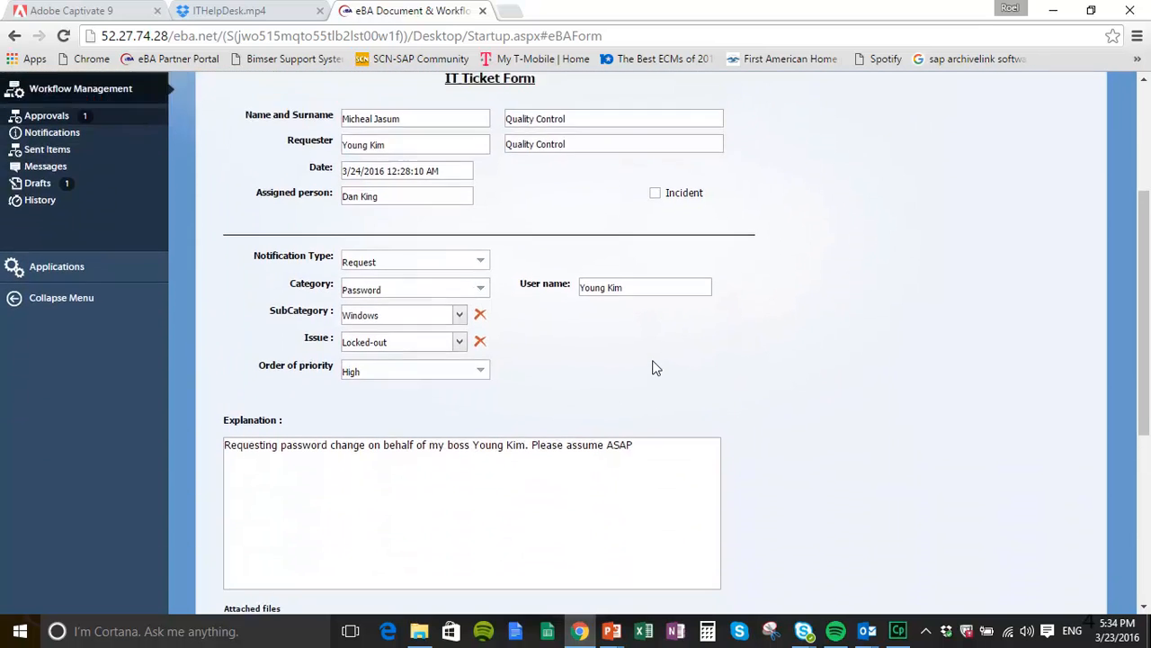
{"action": "scroll", "coordinate": [655, 367], "scroll_direction": "down", "scroll_amount": 1}
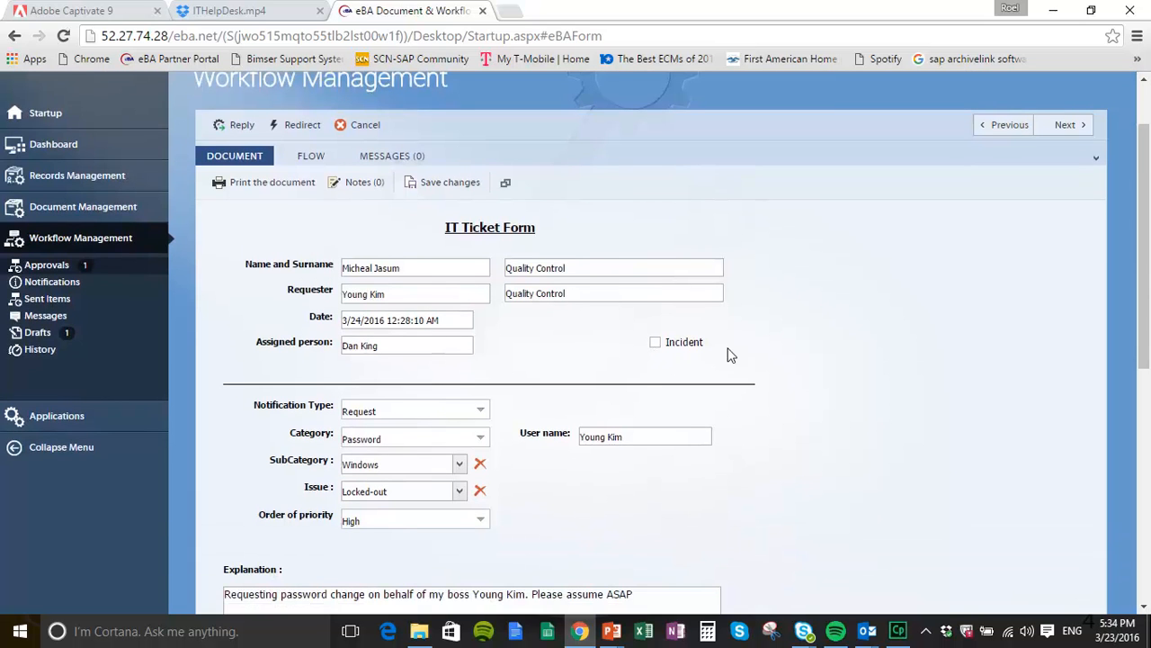
{"action": "scroll", "coordinate": [812, 379], "scroll_direction": "down", "scroll_amount": 1}
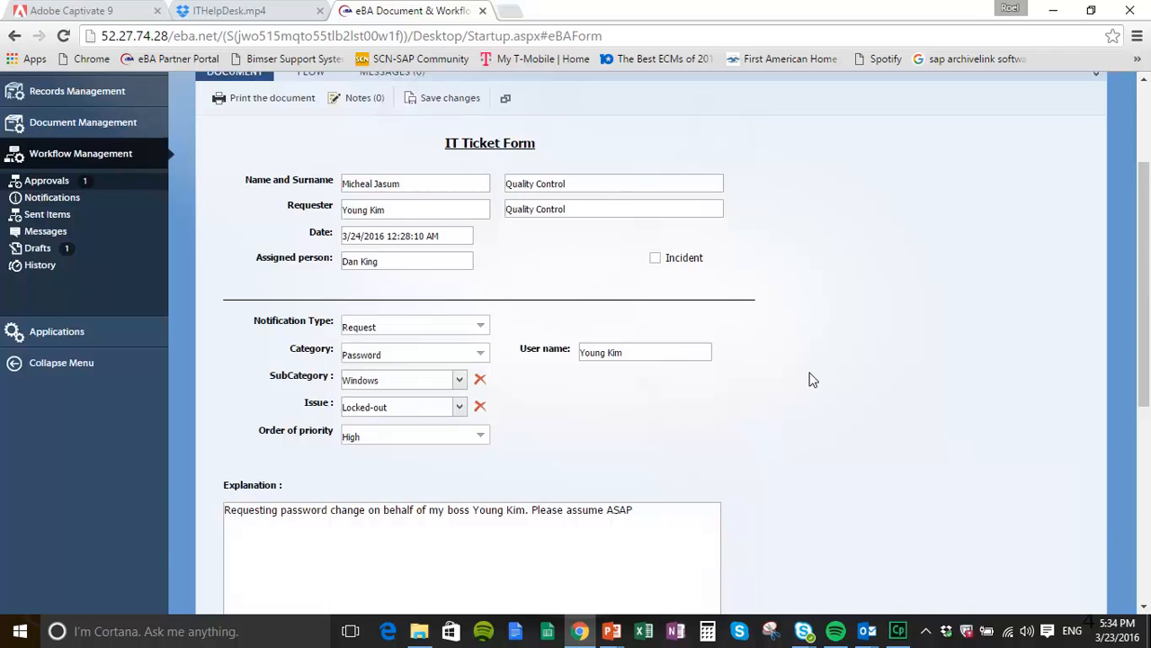
{"action": "scroll", "coordinate": [804, 375], "scroll_direction": "down", "scroll_amount": 2}
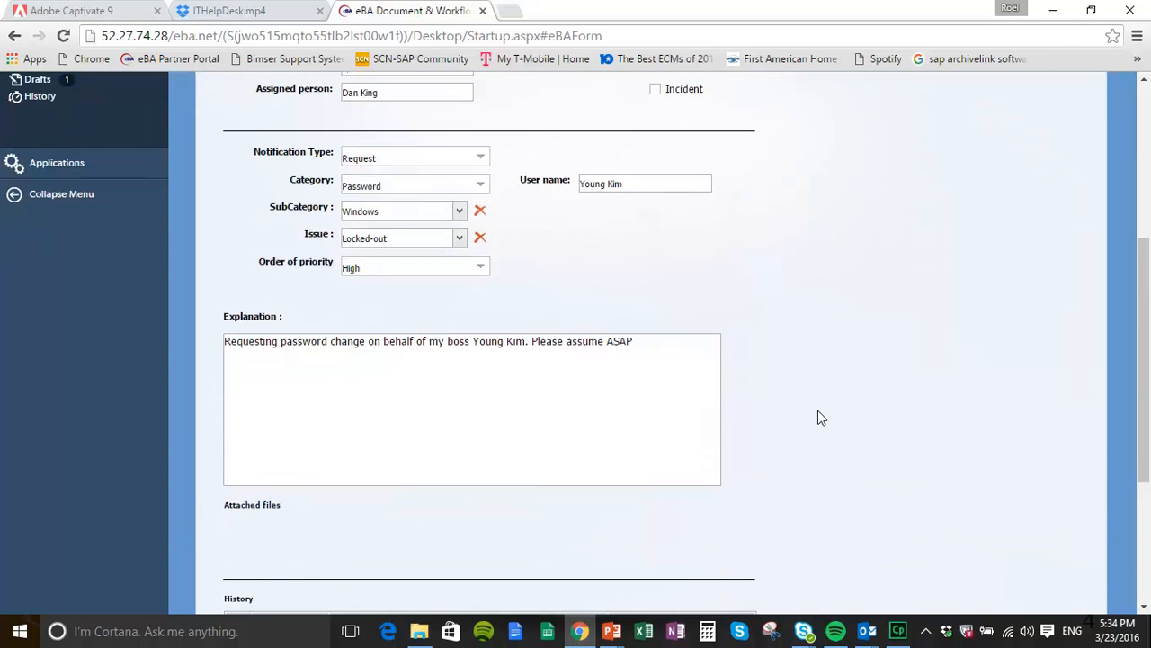
{"action": "scroll", "coordinate": [818, 411], "scroll_direction": "up", "scroll_amount": 4}
{"action": "left_click", "coordinate": [248, 208]}
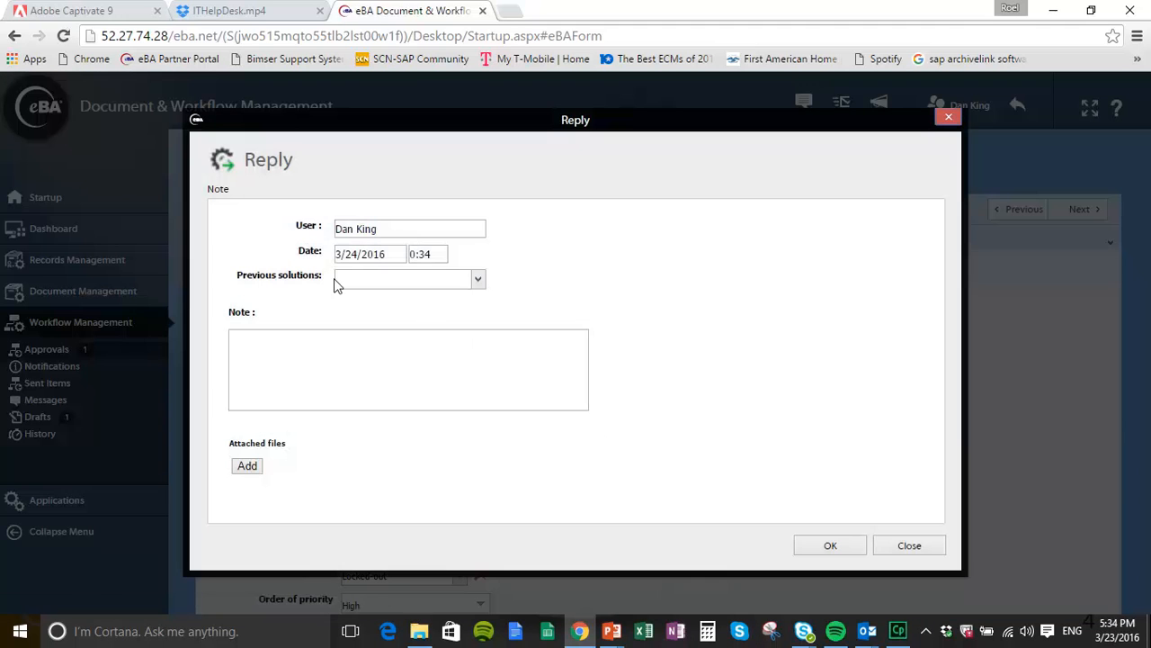
Step: Send a reply note with the pasted password-reset message, signed with the technician's name, then check the flow history
{"action": "left_click", "coordinate": [256, 353]}
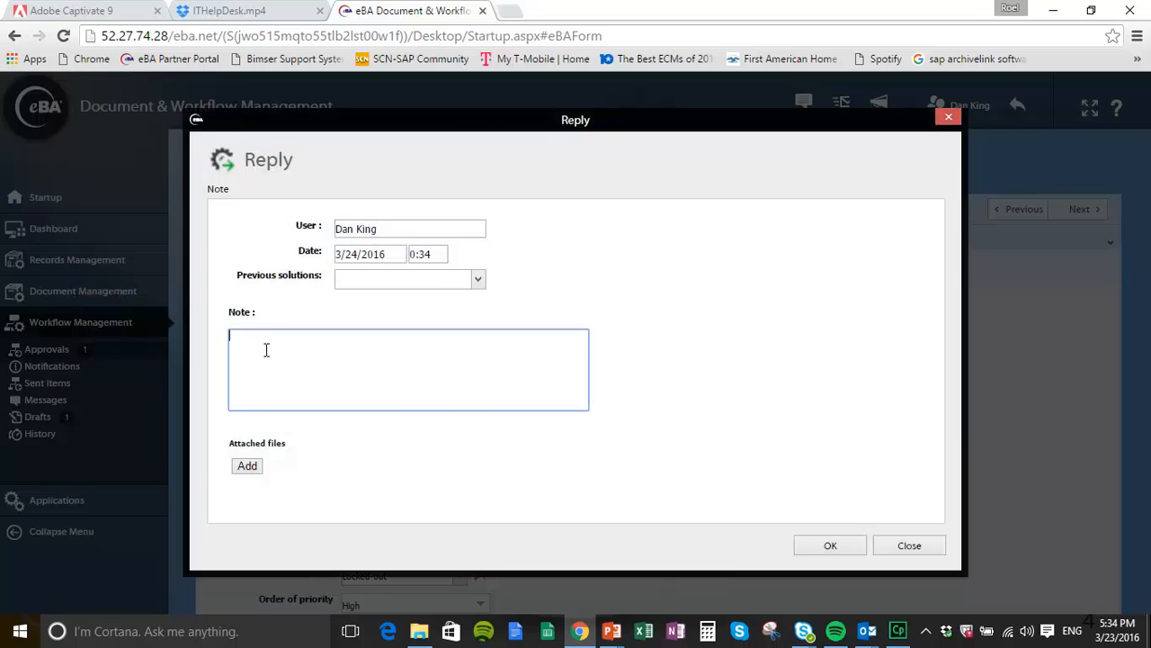
{"action": "key", "text": "ctrl+v"}
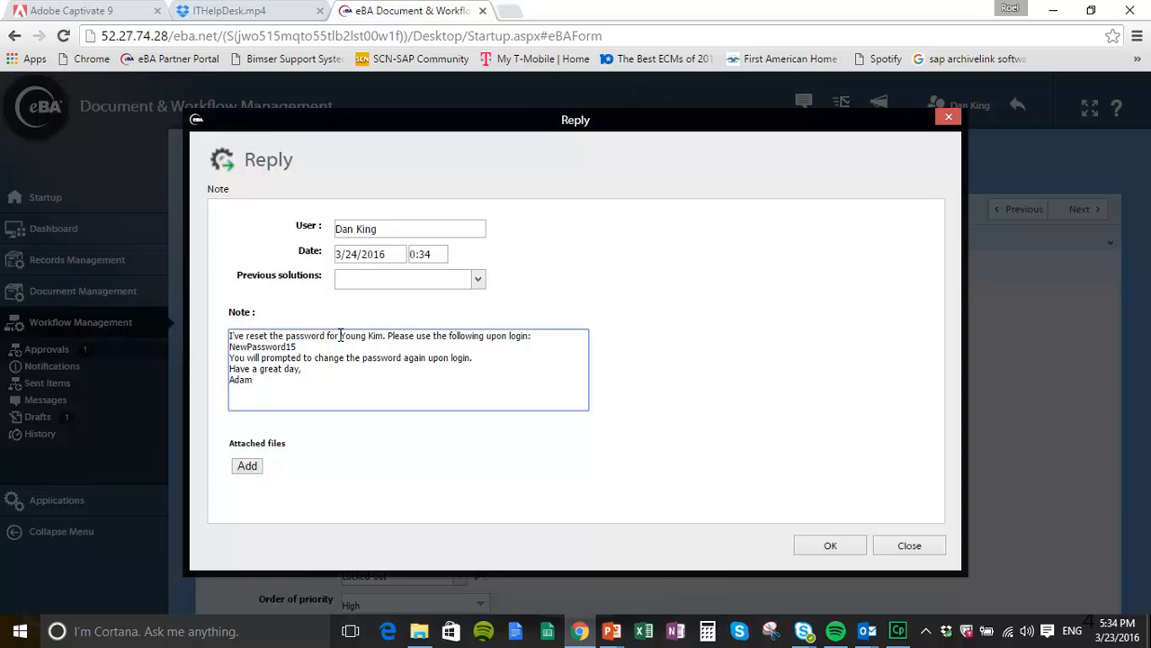
{"action": "left_click_drag", "start_coordinate": [272, 381], "coordinate": [215, 394]}
{"action": "type", "text": "Dan"}
{"action": "left_click", "coordinate": [831, 546]}
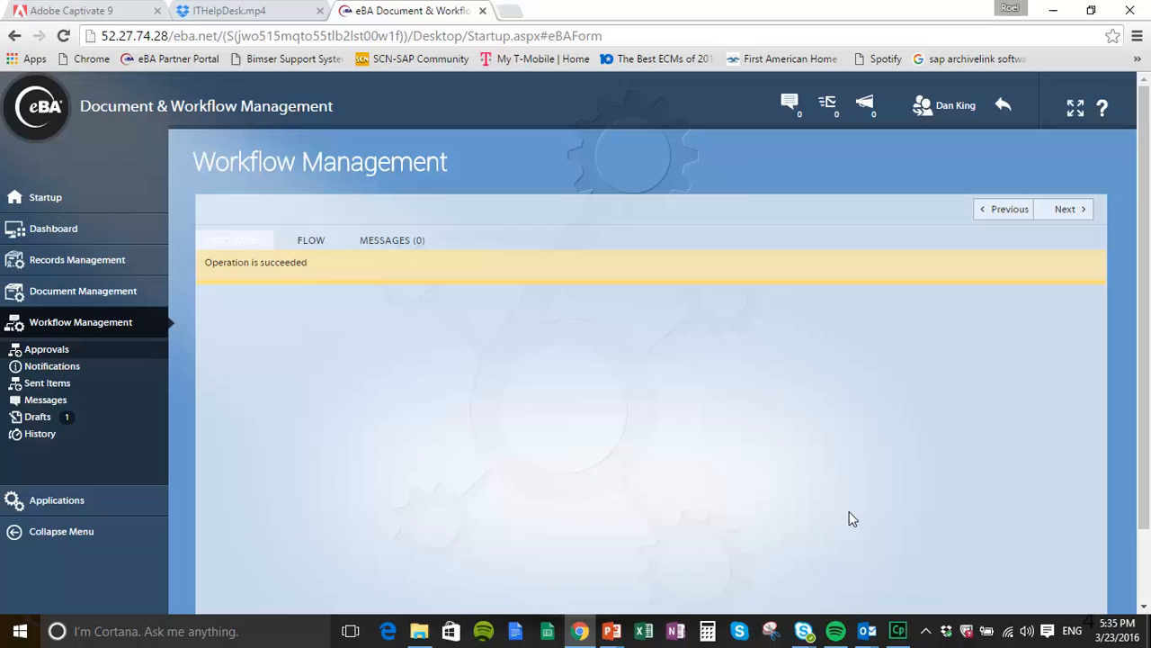
{"action": "scroll", "coordinate": [753, 445], "scroll_direction": "down", "scroll_amount": 1}
{"action": "scroll", "coordinate": [753, 445], "scroll_direction": "down", "scroll_amount": 3}
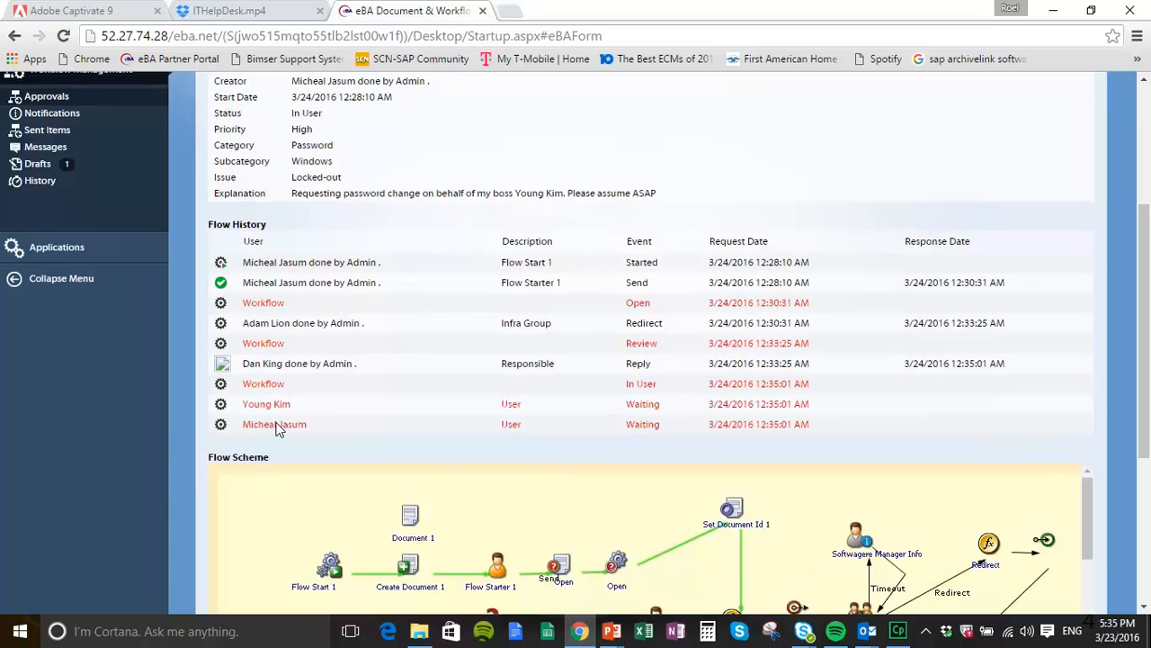
Step: Review ticket 152's In User status in the flow history and return to the Startup dashboard
{"action": "scroll", "coordinate": [279, 430], "scroll_direction": "down", "scroll_amount": 1}
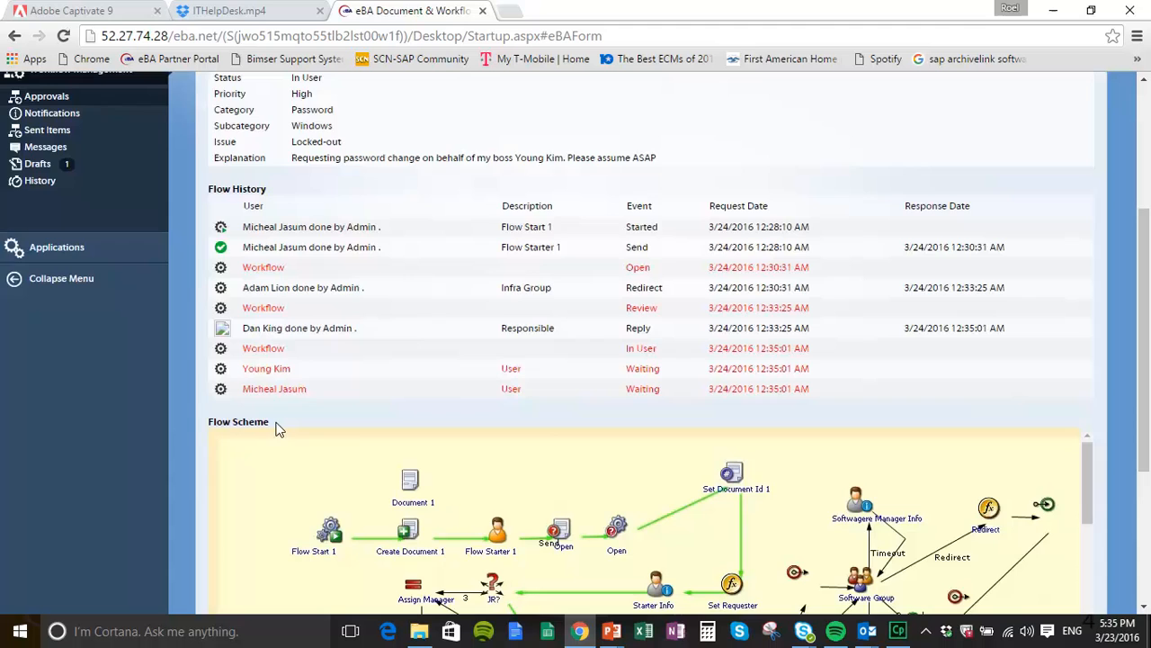
{"action": "scroll", "coordinate": [288, 421], "scroll_direction": "up", "scroll_amount": 2}
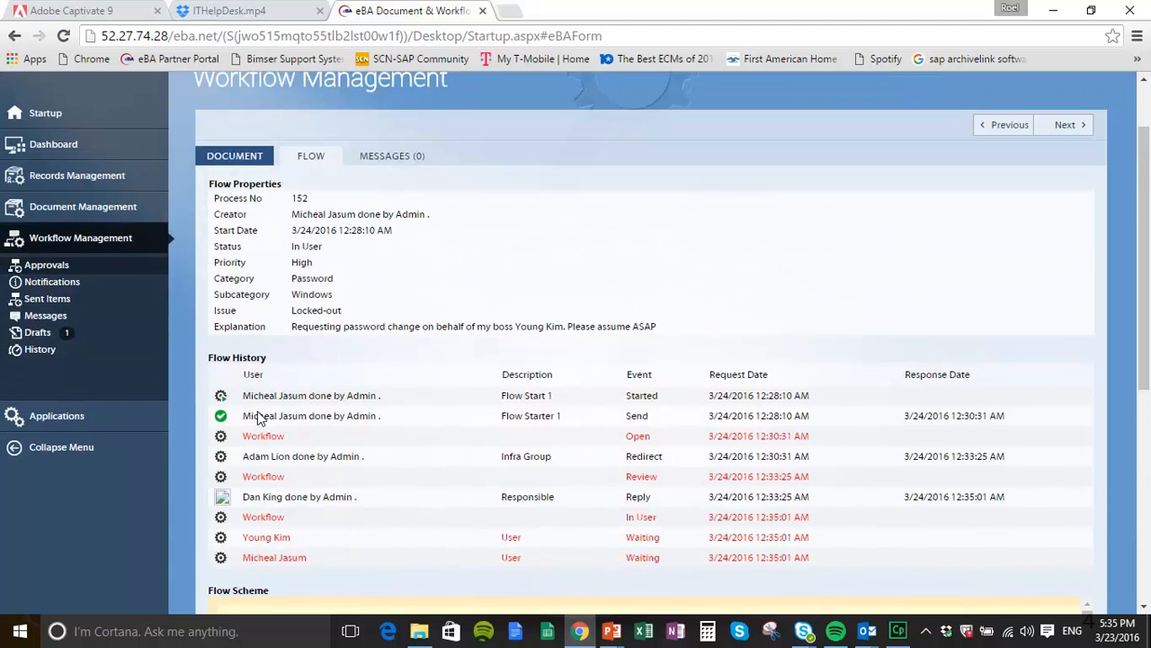
{"action": "double_click", "coordinate": [66, 123]}
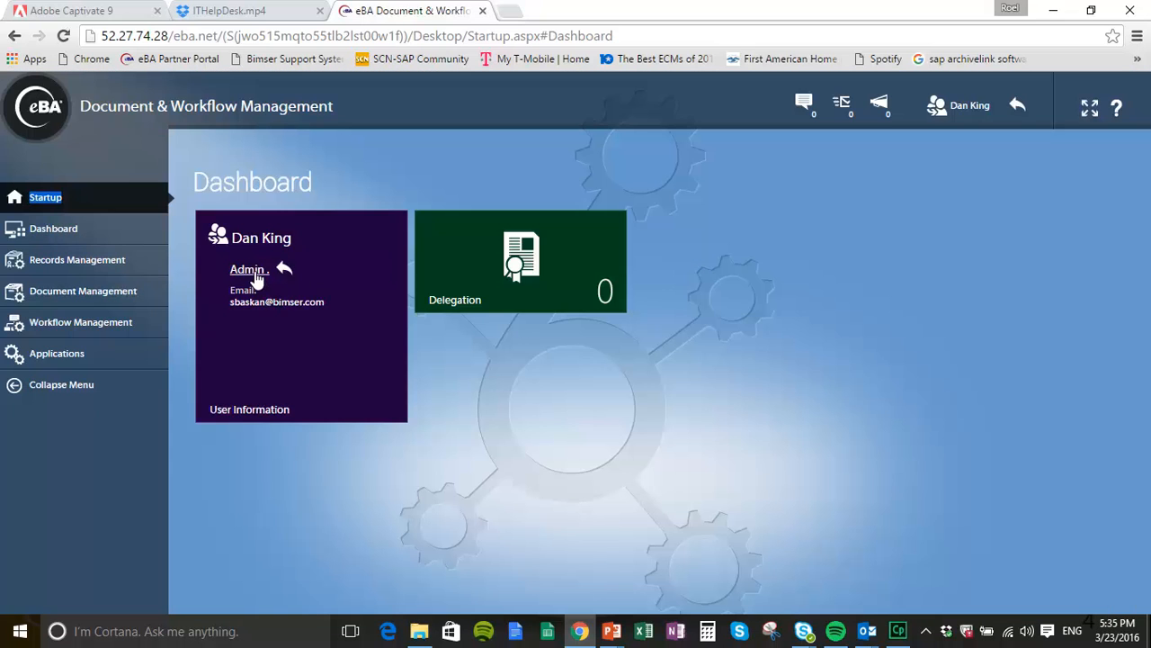
Step: Return to admin, log in as the ticket's creator via the filtered user list, and expand Workflow Management
{"action": "left_click", "coordinate": [255, 271]}
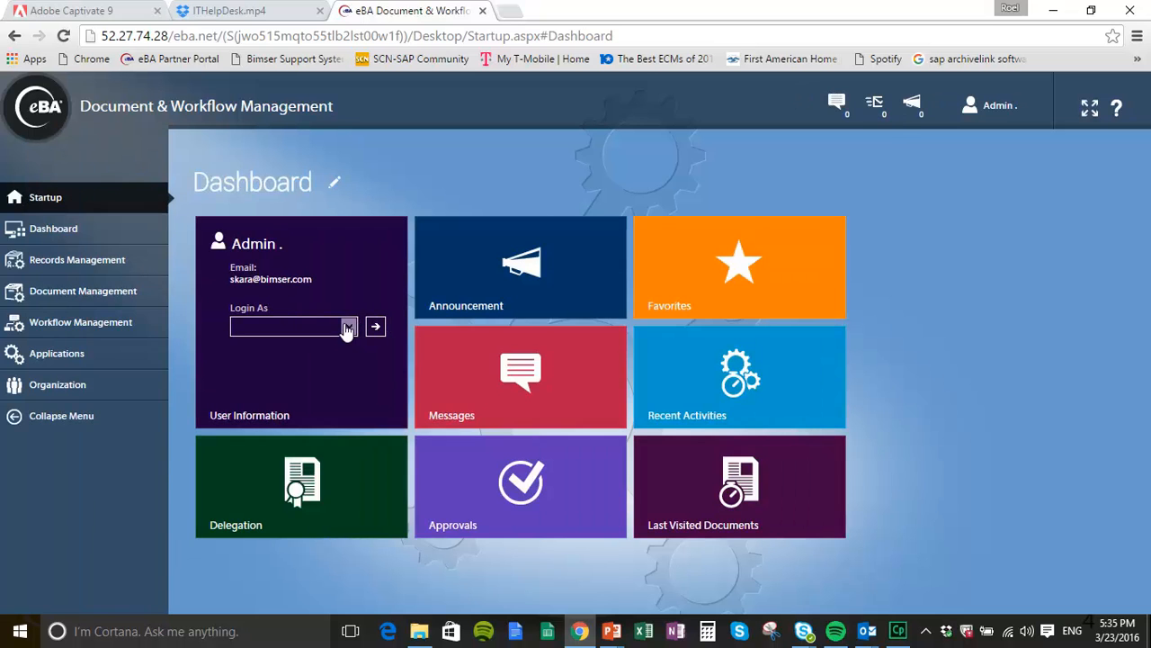
{"action": "left_click", "coordinate": [347, 325]}
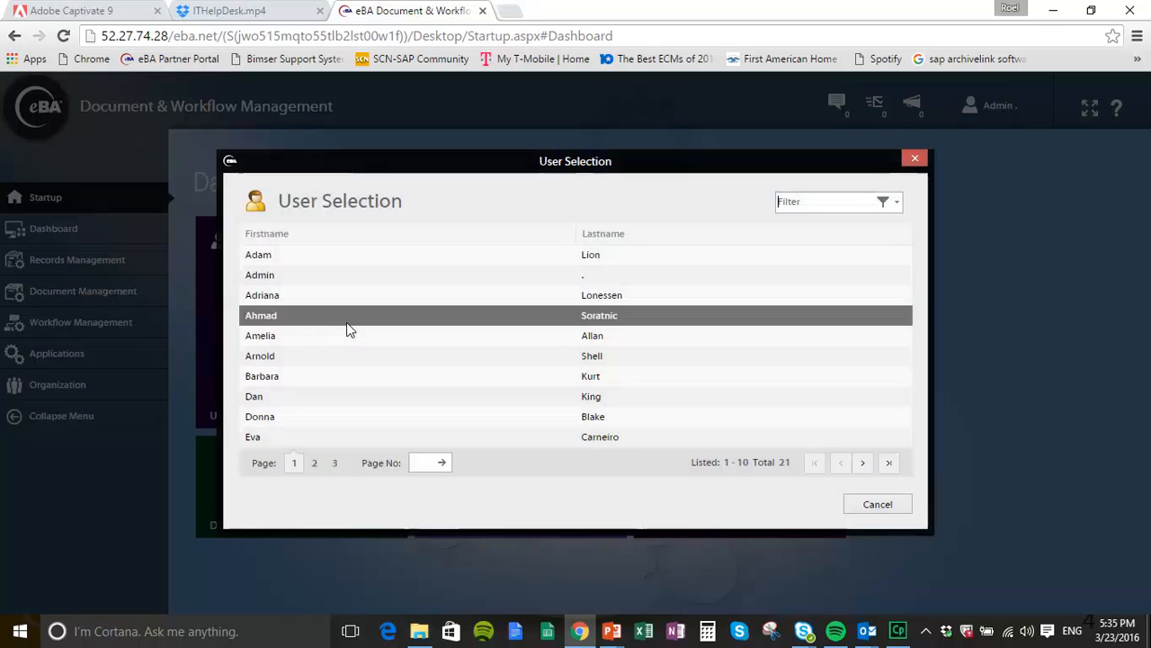
{"action": "left_click", "coordinate": [806, 209]}
{"action": "type", "text": "mich"}
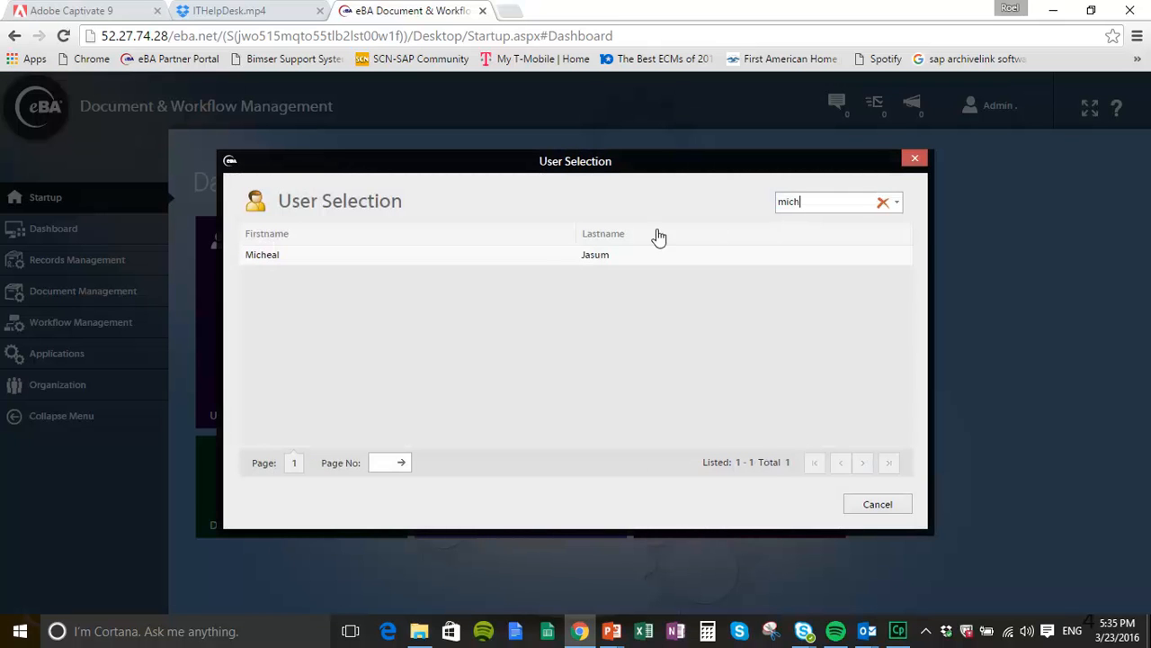
{"action": "left_click", "coordinate": [530, 261]}
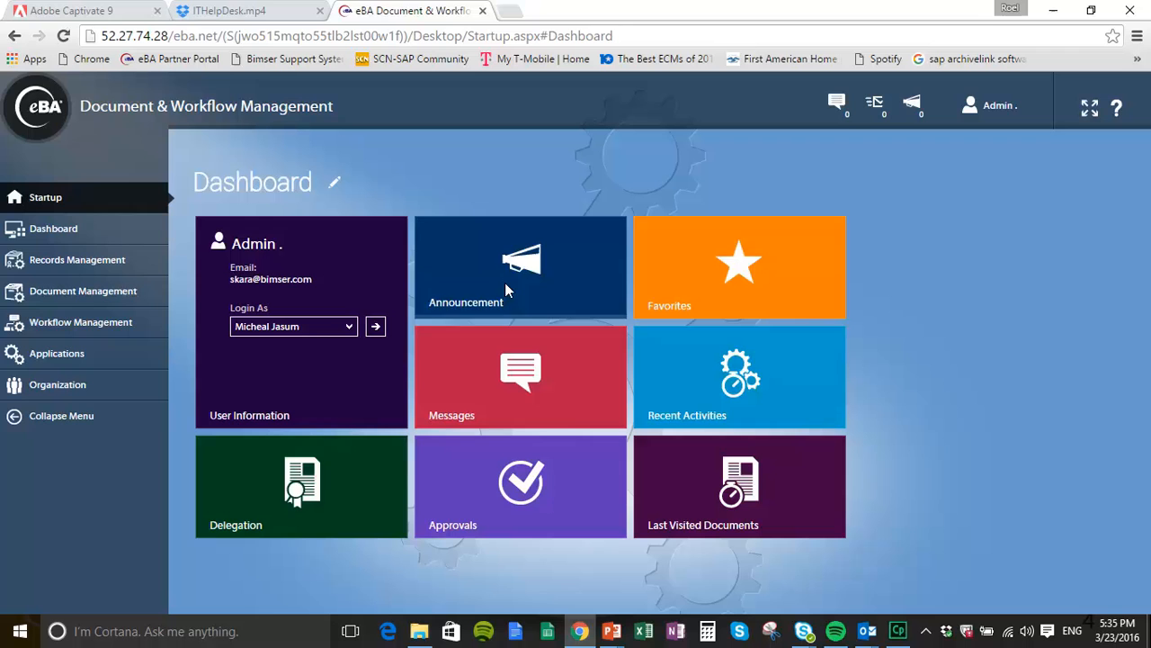
{"action": "left_click", "coordinate": [375, 326]}
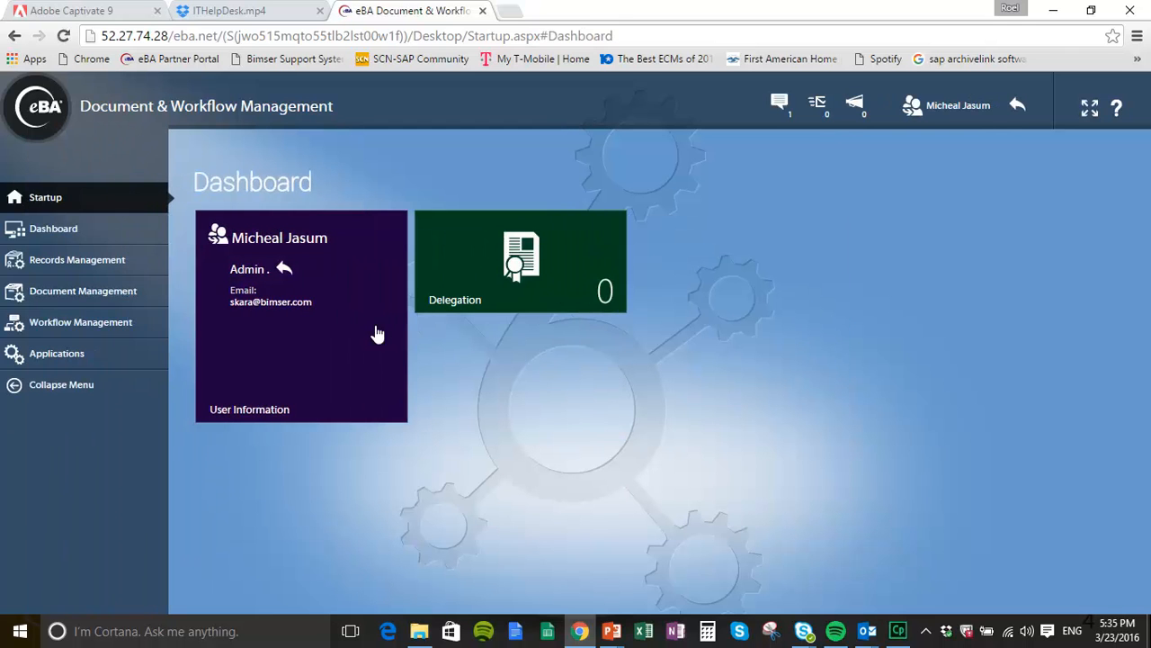
{"action": "left_click", "coordinate": [33, 325]}
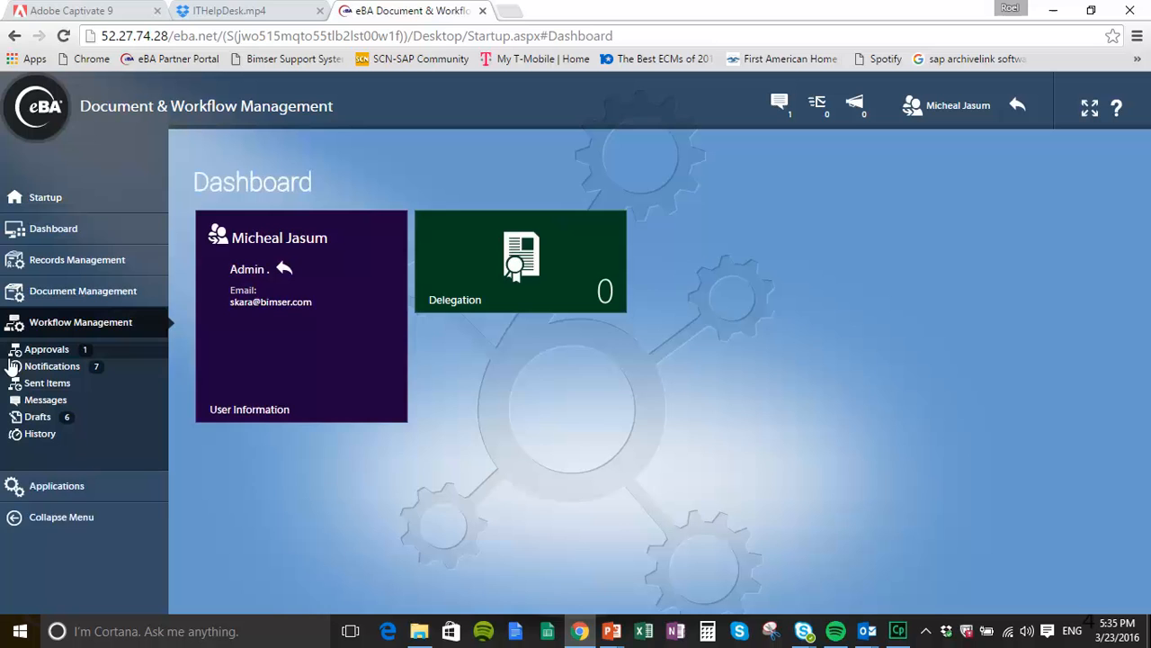
Step: Open ticket 152 from Approvals and read the technician's password-reset note in its history
{"action": "left_click", "coordinate": [18, 353]}
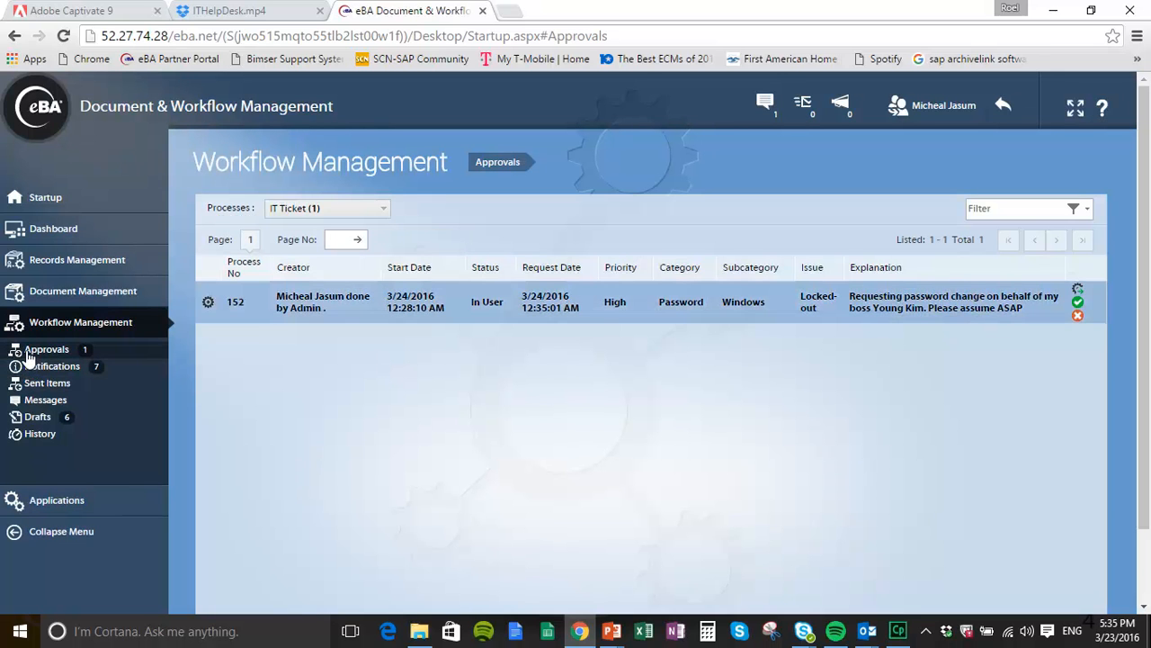
{"action": "double_click", "coordinate": [318, 306]}
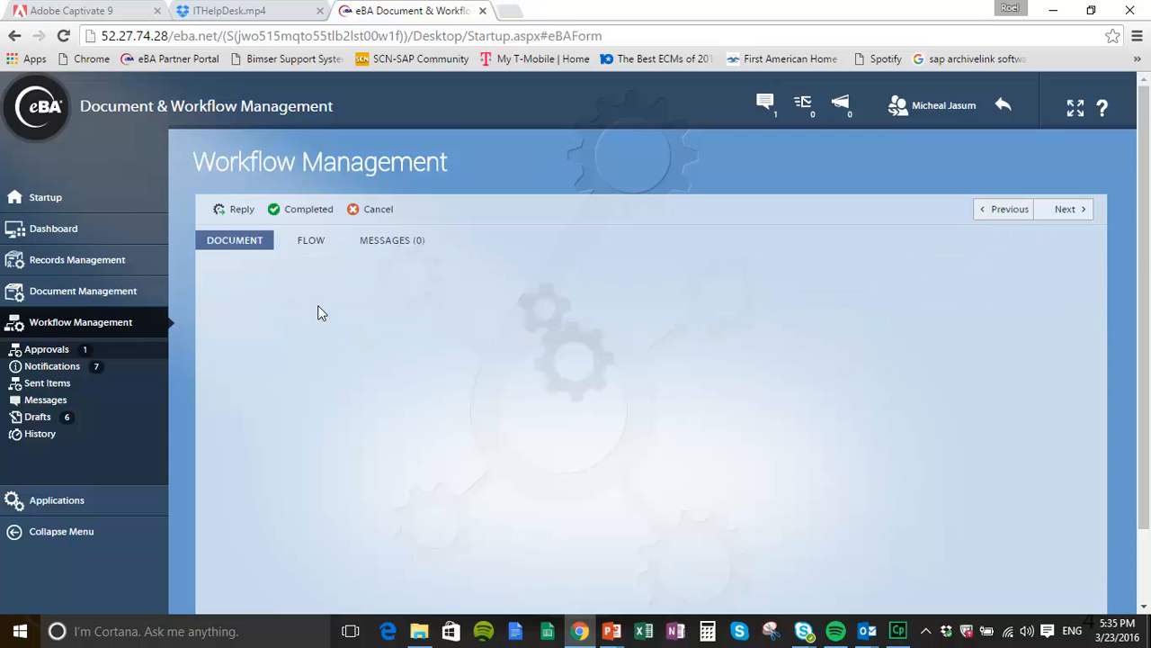
{"action": "scroll", "coordinate": [853, 414], "scroll_direction": "down", "scroll_amount": 6}
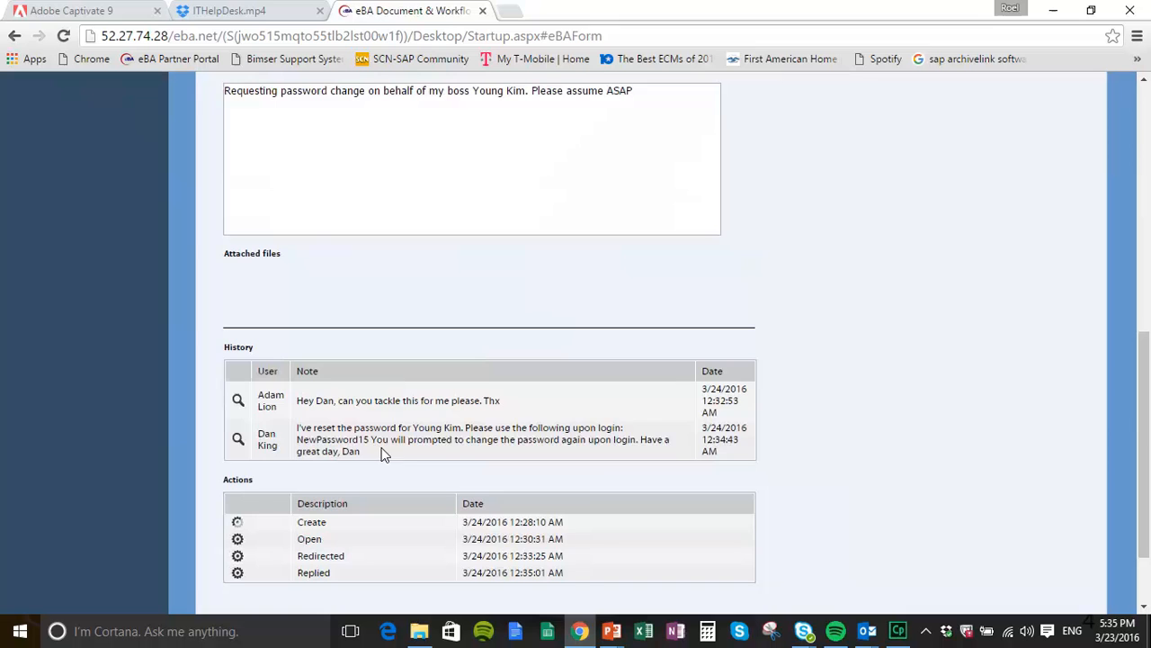
{"action": "scroll", "coordinate": [352, 422], "scroll_direction": "up", "scroll_amount": 1}
{"action": "scroll", "coordinate": [351, 425], "scroll_direction": "down", "scroll_amount": 1}
{"action": "left_click_drag", "start_coordinate": [297, 430], "coordinate": [375, 449]}
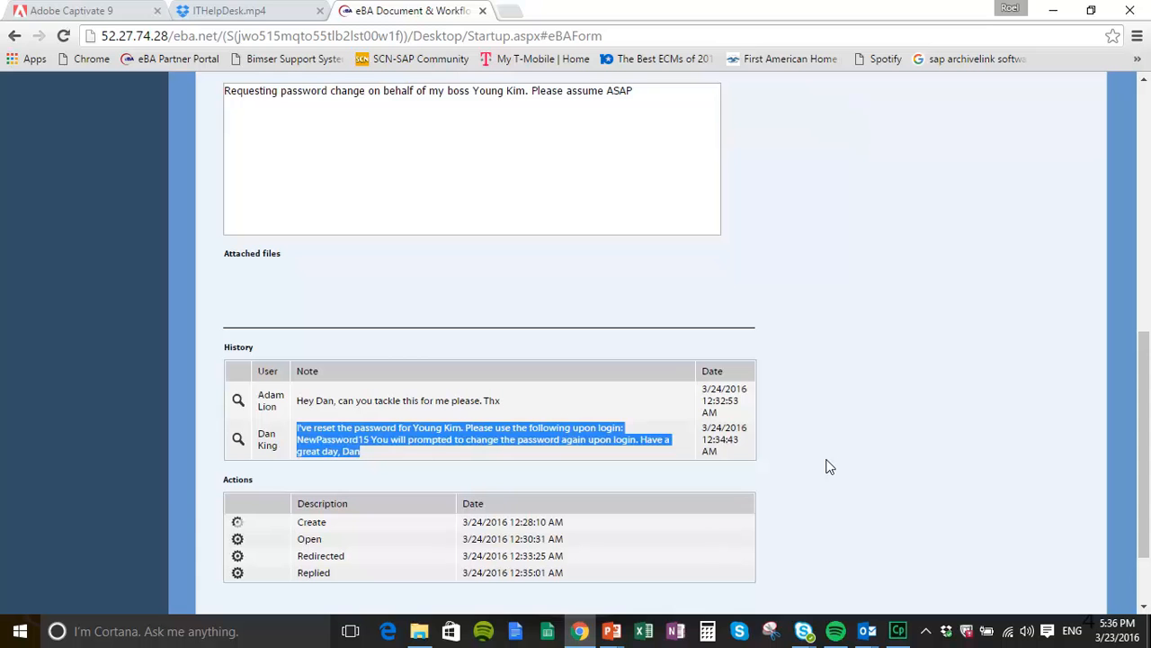
{"action": "scroll", "coordinate": [832, 466], "scroll_direction": "up", "scroll_amount": 5}
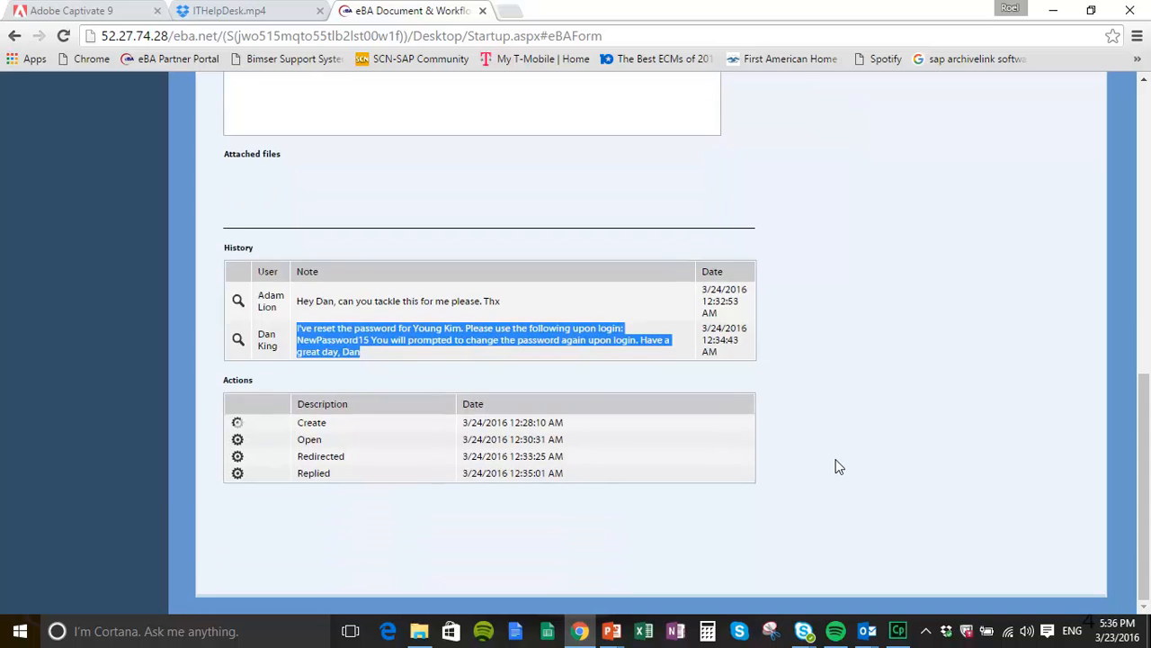
{"action": "scroll", "coordinate": [835, 463], "scroll_direction": "up", "scroll_amount": 2}
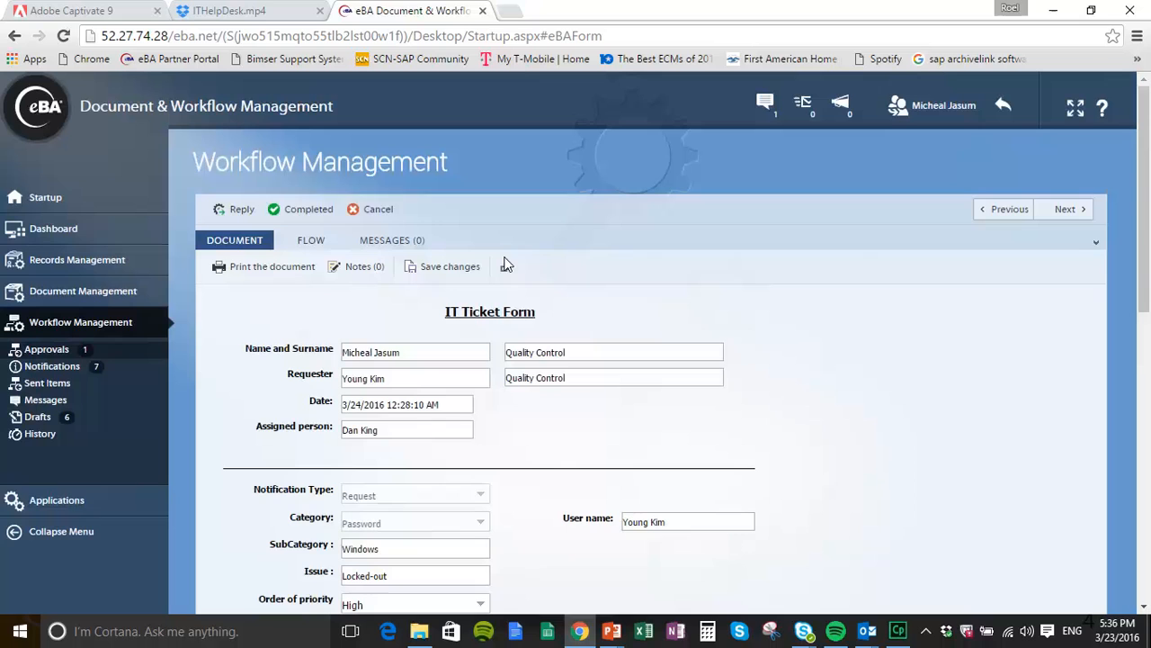
Step: Mark ticket 152 Completed with a thank-you note saying the user could log back in
{"action": "left_click", "coordinate": [310, 209]}
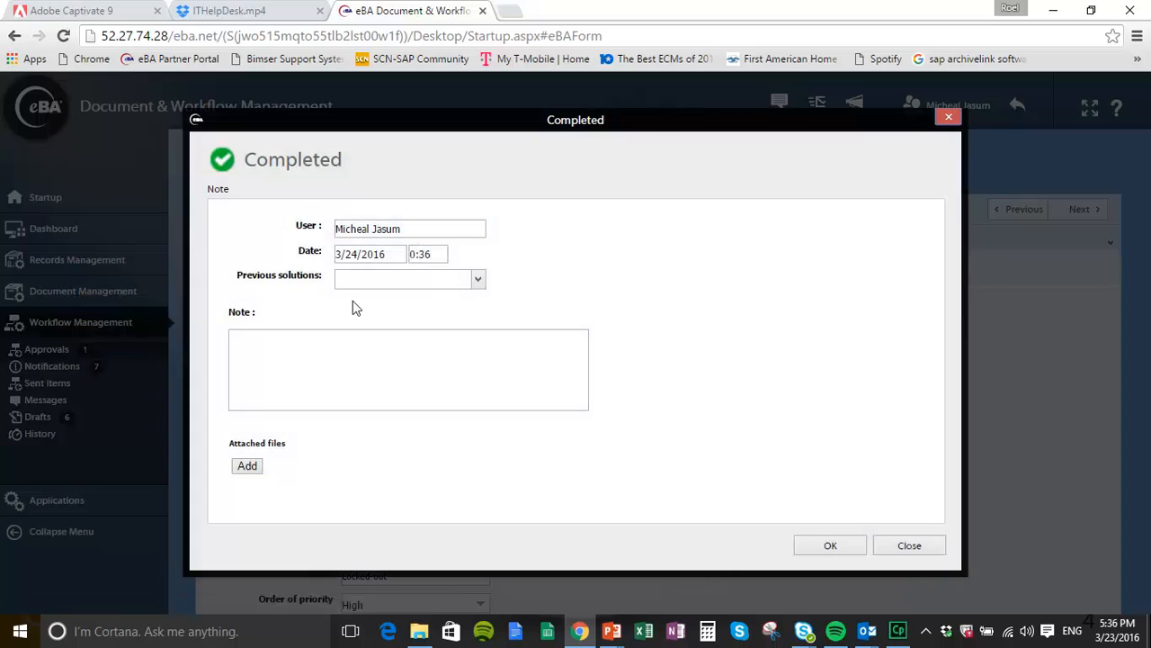
{"action": "left_click", "coordinate": [250, 340]}
{"action": "type", "text": "Thabnk"}
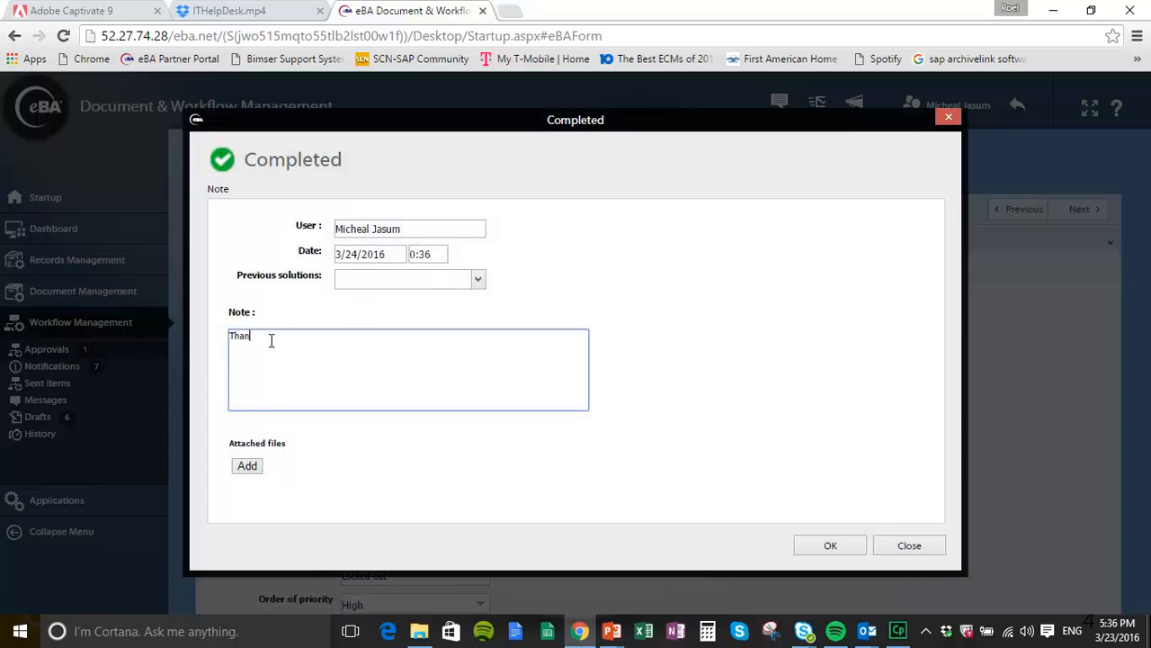
{"action": "type", "text": " a lot Dan, Young has been able to log back in"}
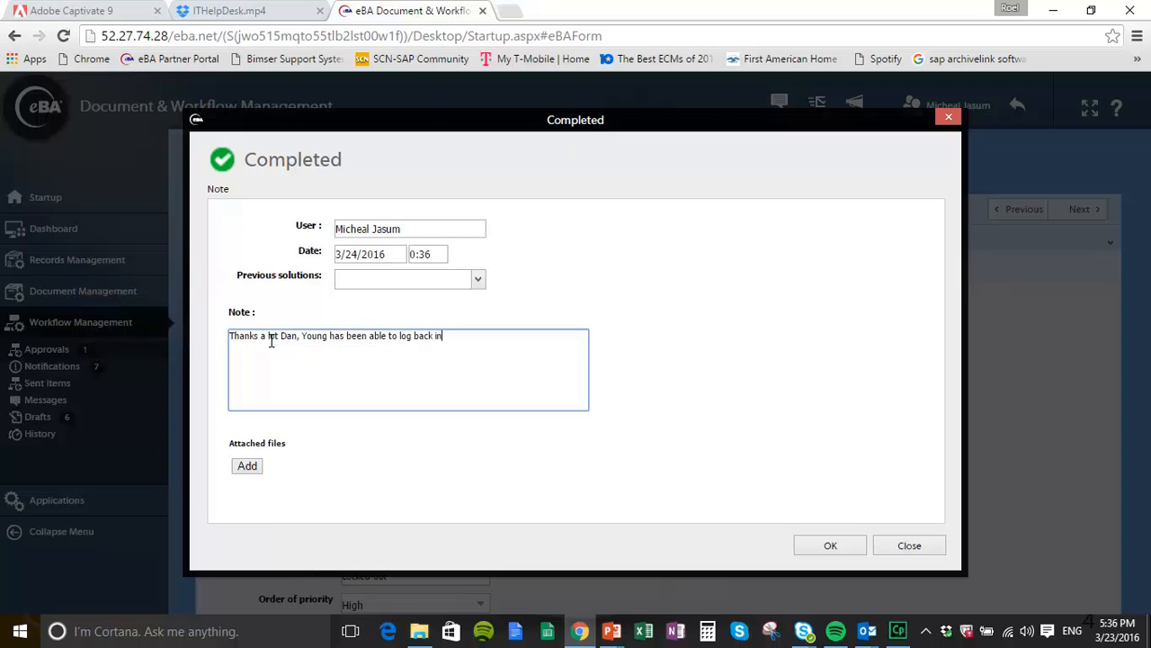
{"action": "left_click", "coordinate": [846, 544]}
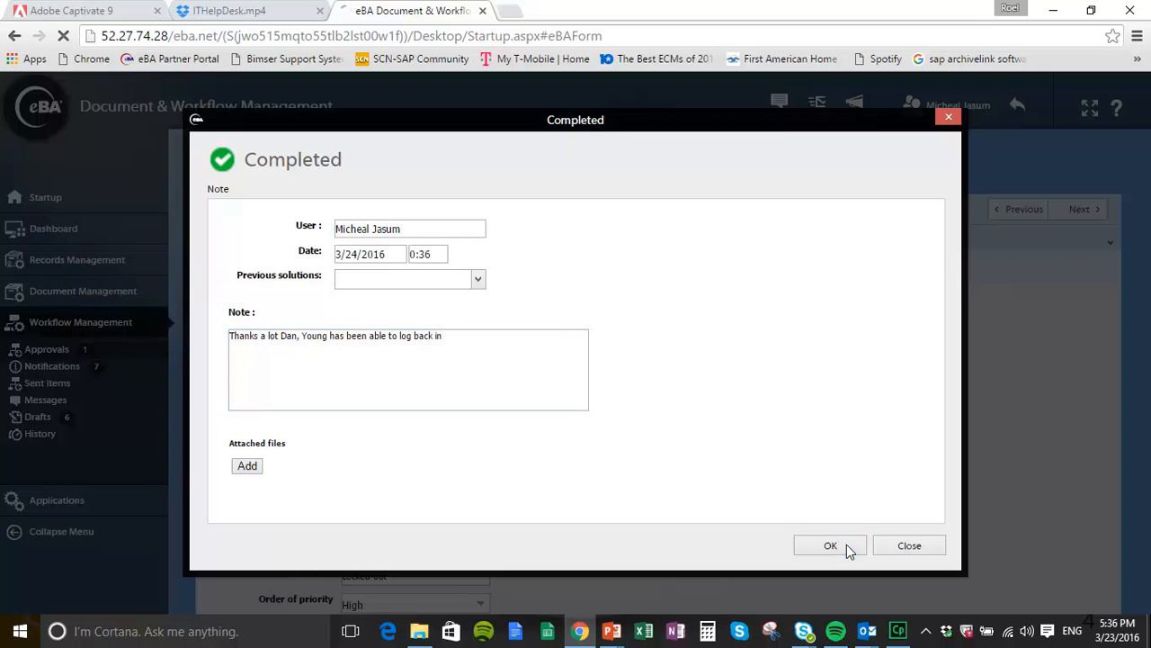
Step: Confirm the Completed event in ticket 152's flow history, then go to the Startup dashboard
{"action": "scroll", "coordinate": [559, 481], "scroll_direction": "down", "scroll_amount": 3}
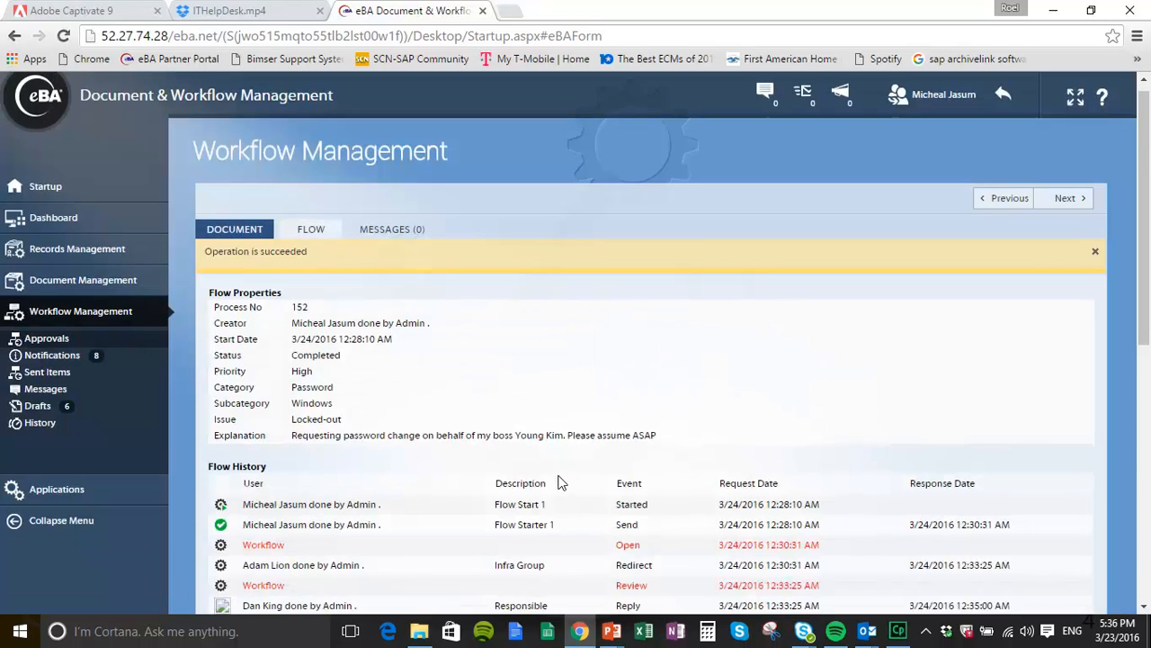
{"action": "scroll", "coordinate": [557, 483], "scroll_direction": "down", "scroll_amount": 1}
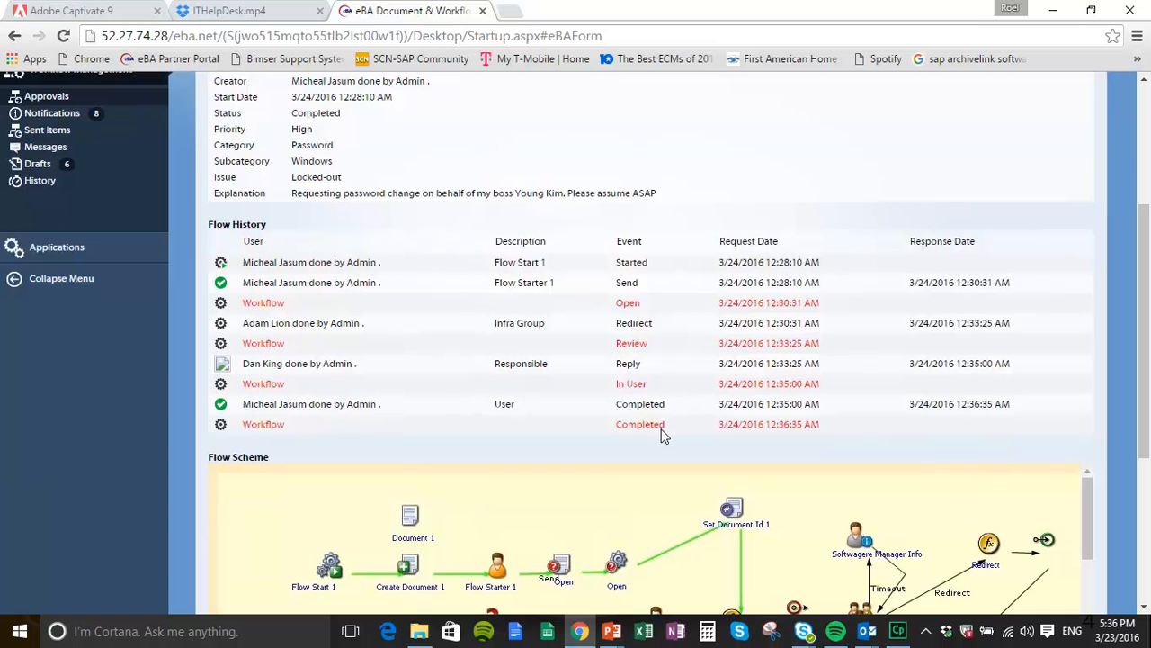
{"action": "scroll", "coordinate": [658, 434], "scroll_direction": "up", "scroll_amount": 3}
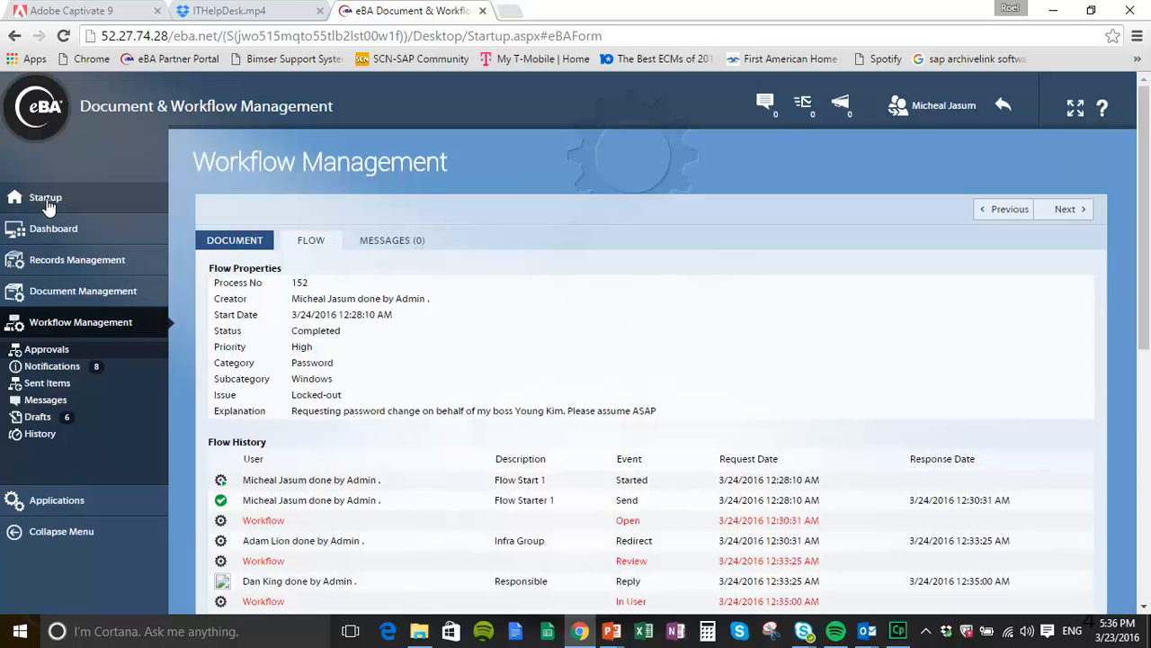
{"action": "left_click", "coordinate": [48, 203]}
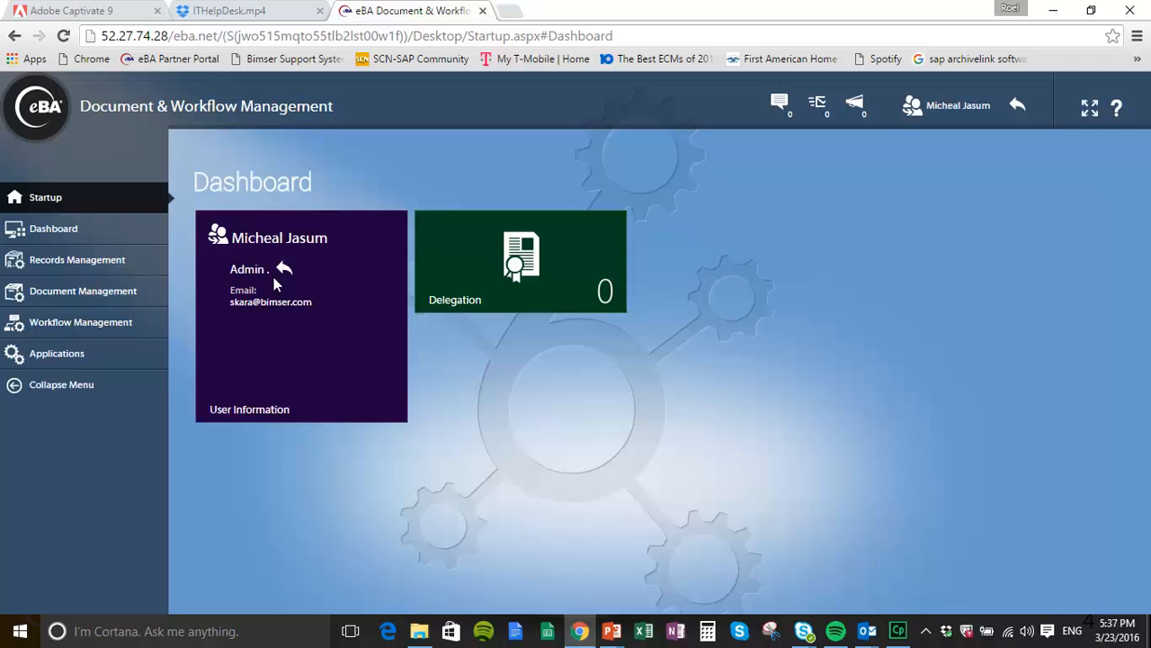
Step: Return to admin and log in as the ticket's requester, found by filtering the user list
{"action": "left_click", "coordinate": [285, 268]}
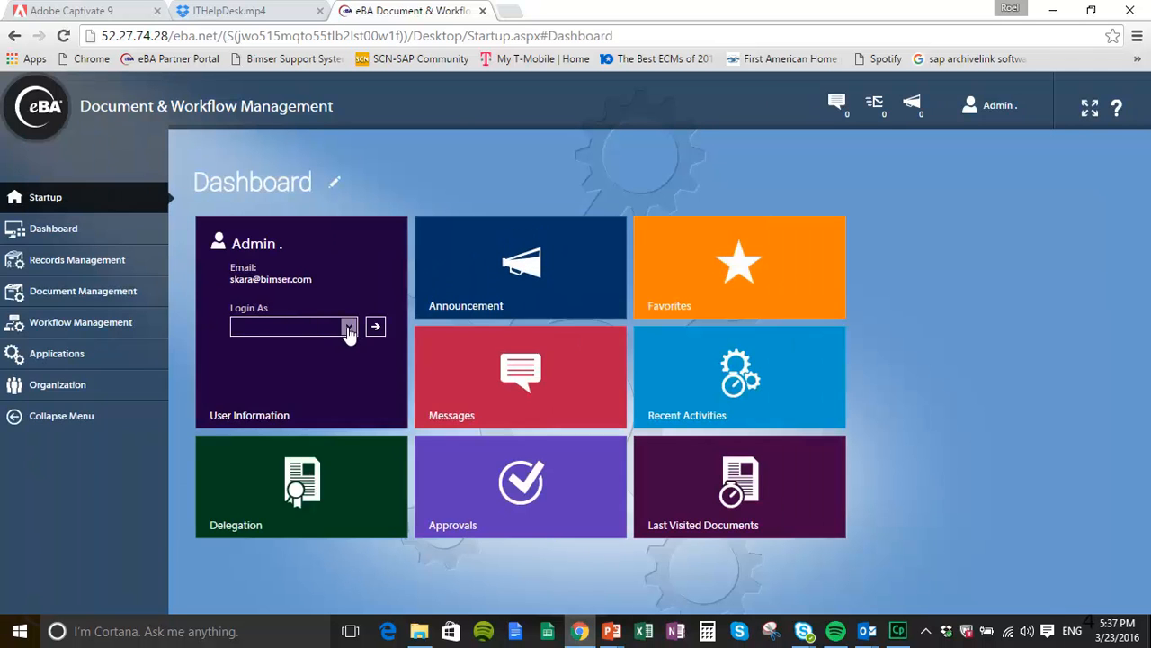
{"action": "left_click", "coordinate": [348, 326]}
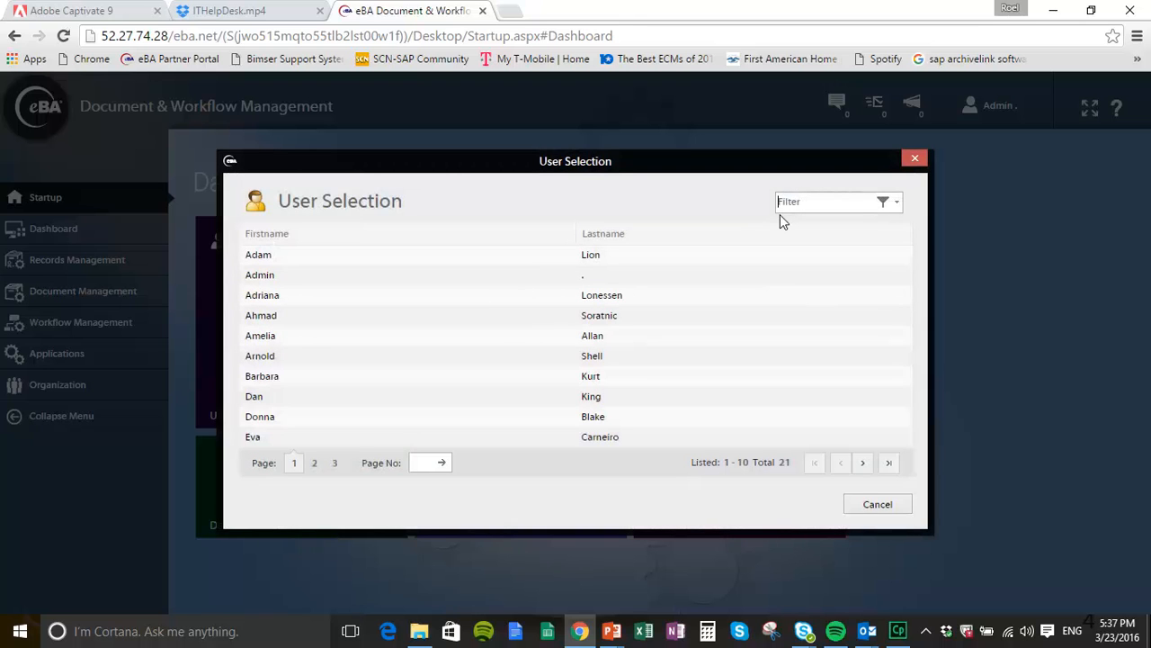
{"action": "type", "text": "young"}
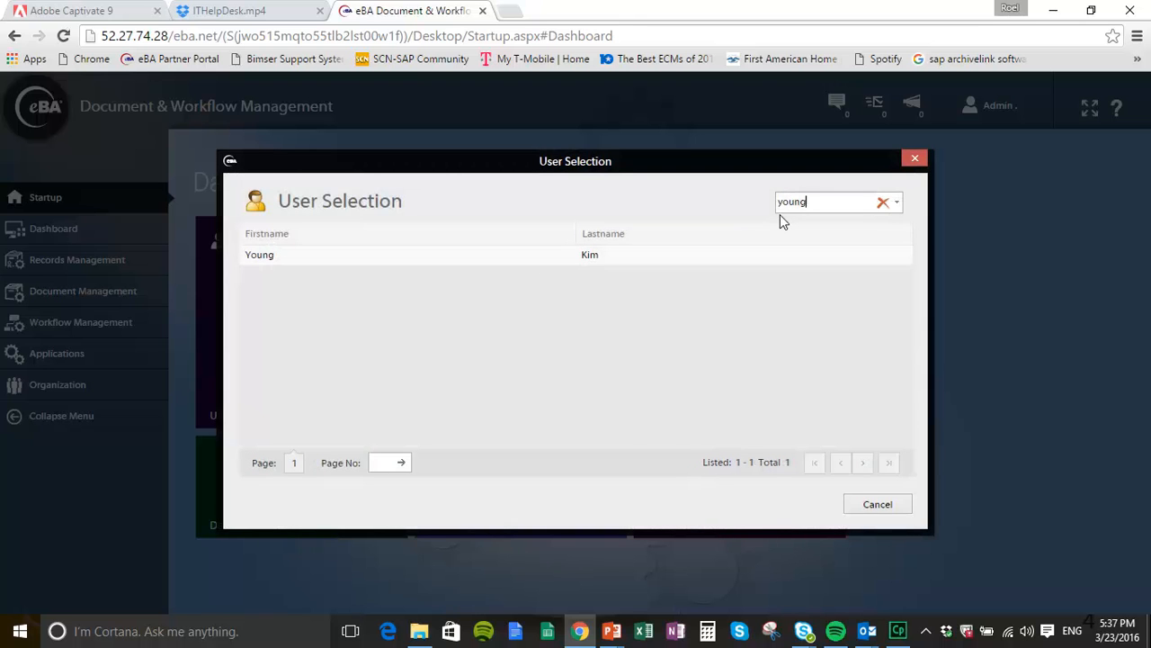
{"action": "double_click", "coordinate": [326, 254]}
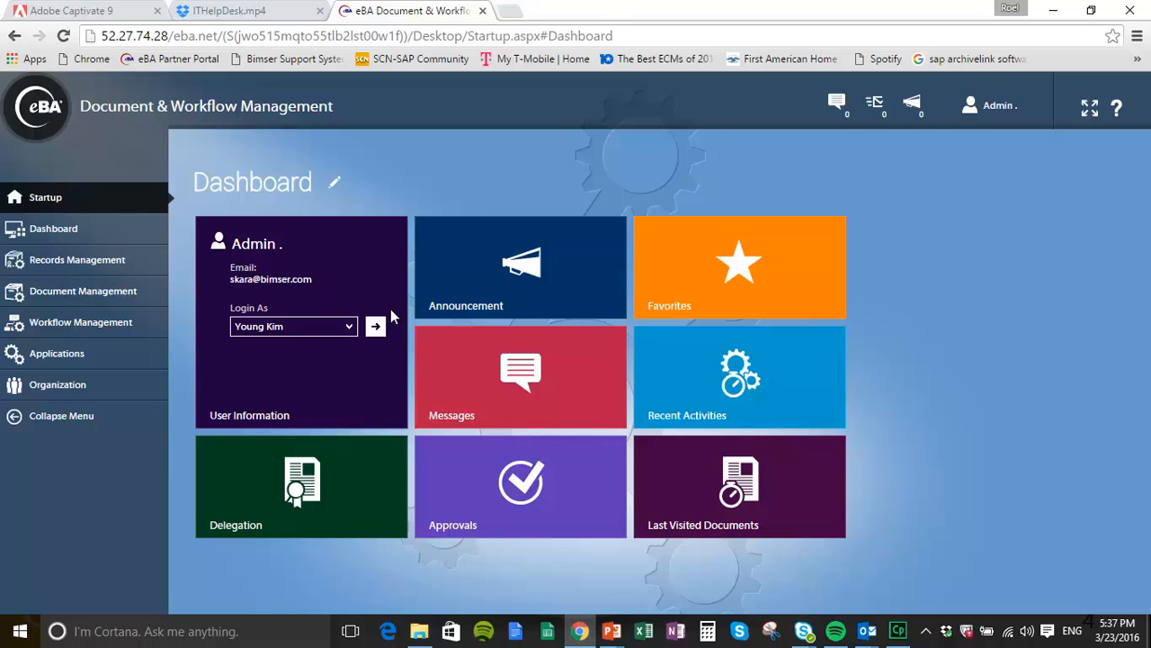
{"action": "left_click", "coordinate": [377, 327]}
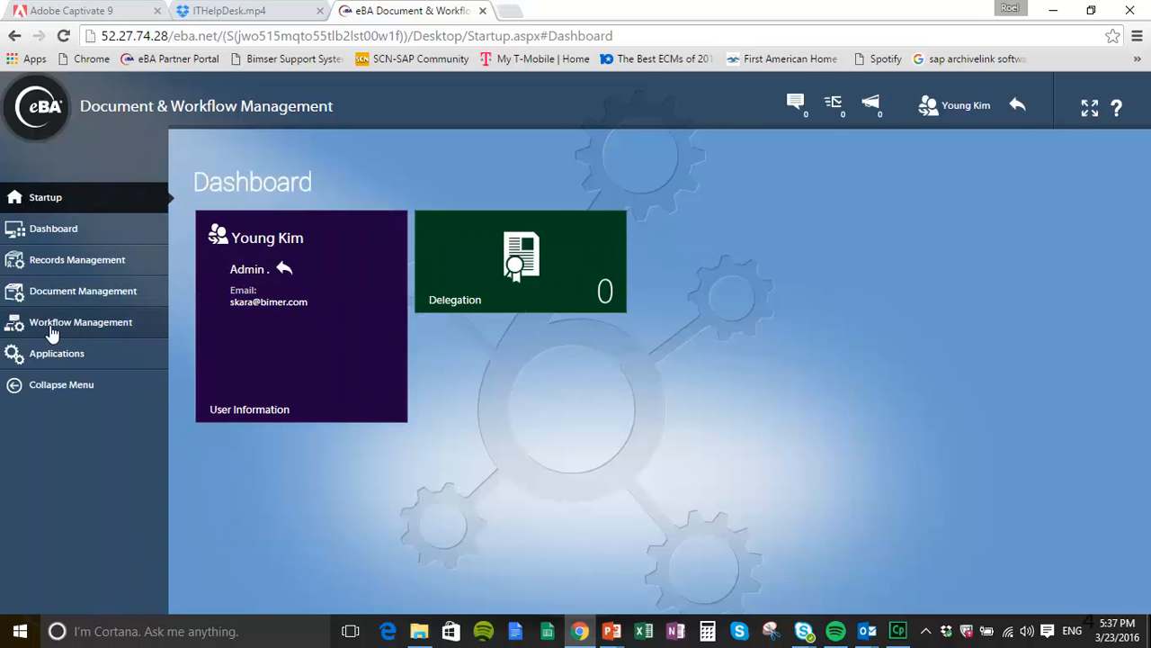
{"action": "left_click", "coordinate": [23, 325]}
{"action": "left_click", "coordinate": [36, 371]}
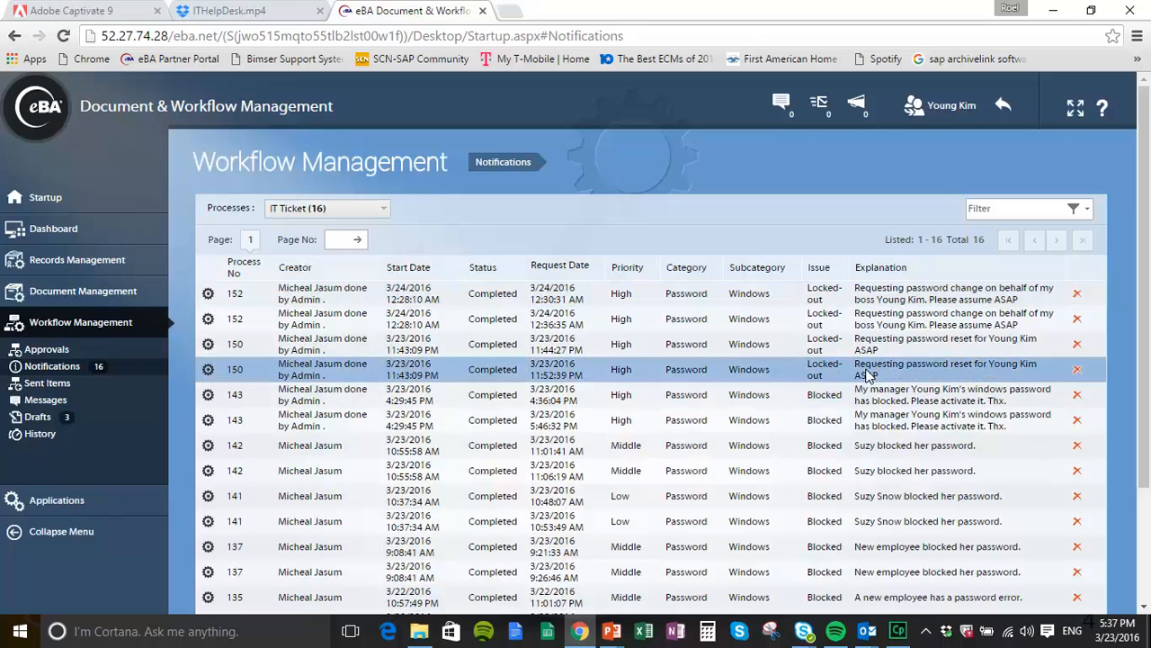
{"action": "left_click", "coordinate": [874, 304]}
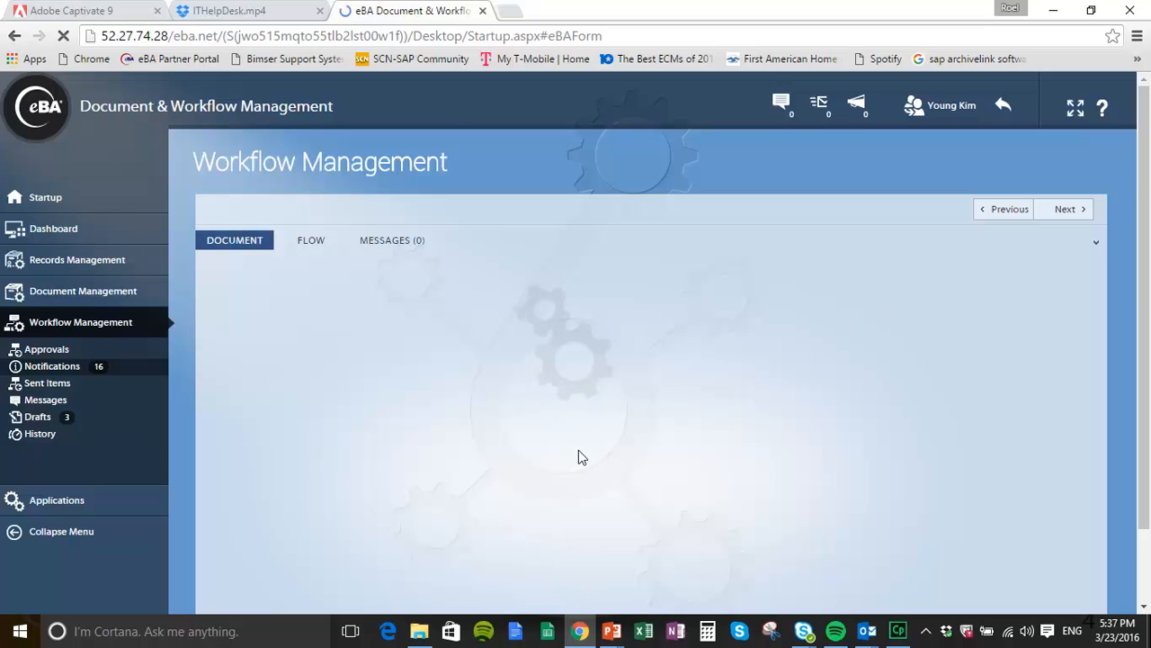
{"action": "scroll", "coordinate": [873, 424], "scroll_direction": "down", "scroll_amount": 3}
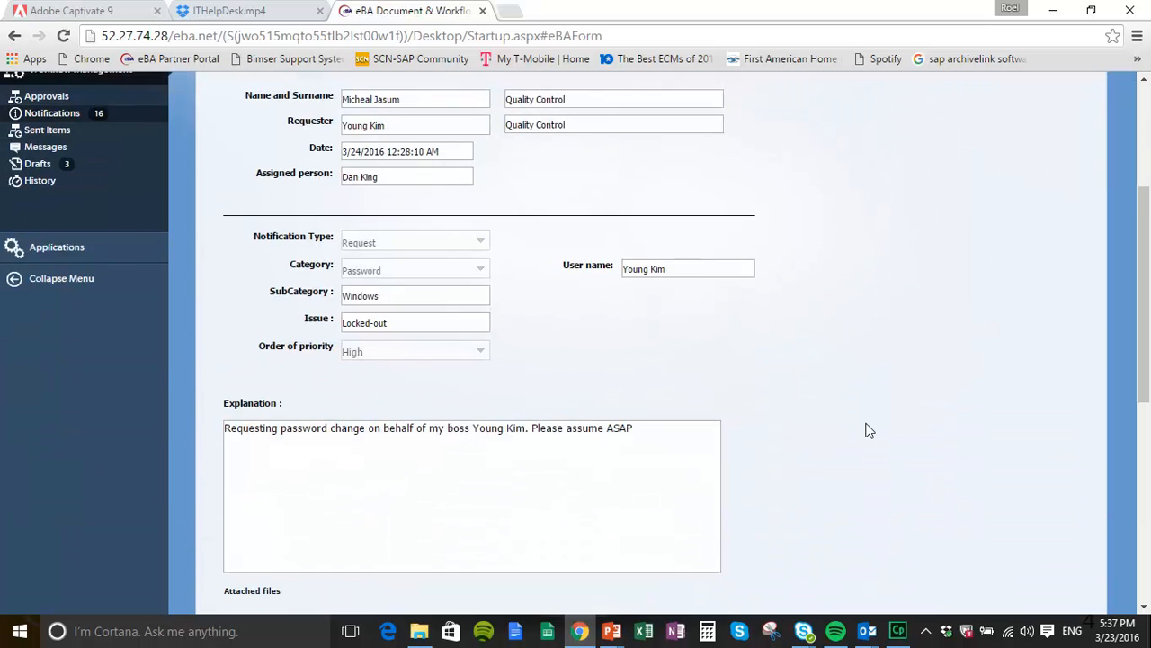
{"action": "scroll", "coordinate": [868, 431], "scroll_direction": "down", "scroll_amount": 2}
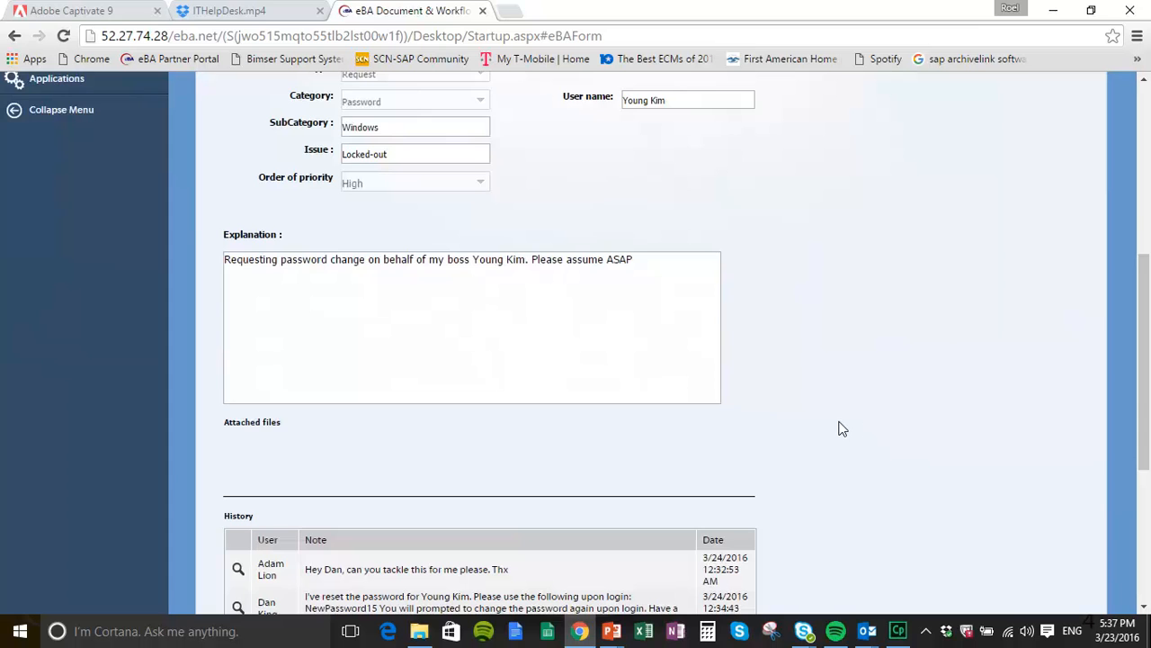
{"action": "scroll", "coordinate": [838, 429], "scroll_direction": "down", "scroll_amount": 3}
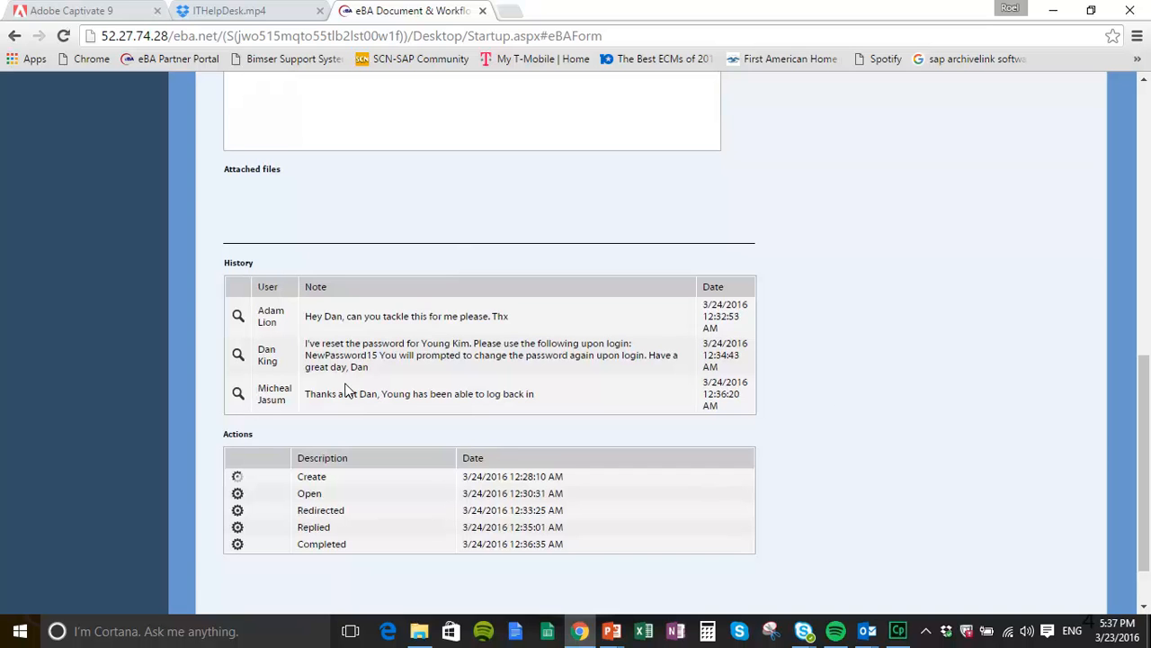
{"action": "scroll", "coordinate": [823, 408], "scroll_direction": "down", "scroll_amount": 1}
{"action": "scroll", "coordinate": [815, 387], "scroll_direction": "up", "scroll_amount": 10}
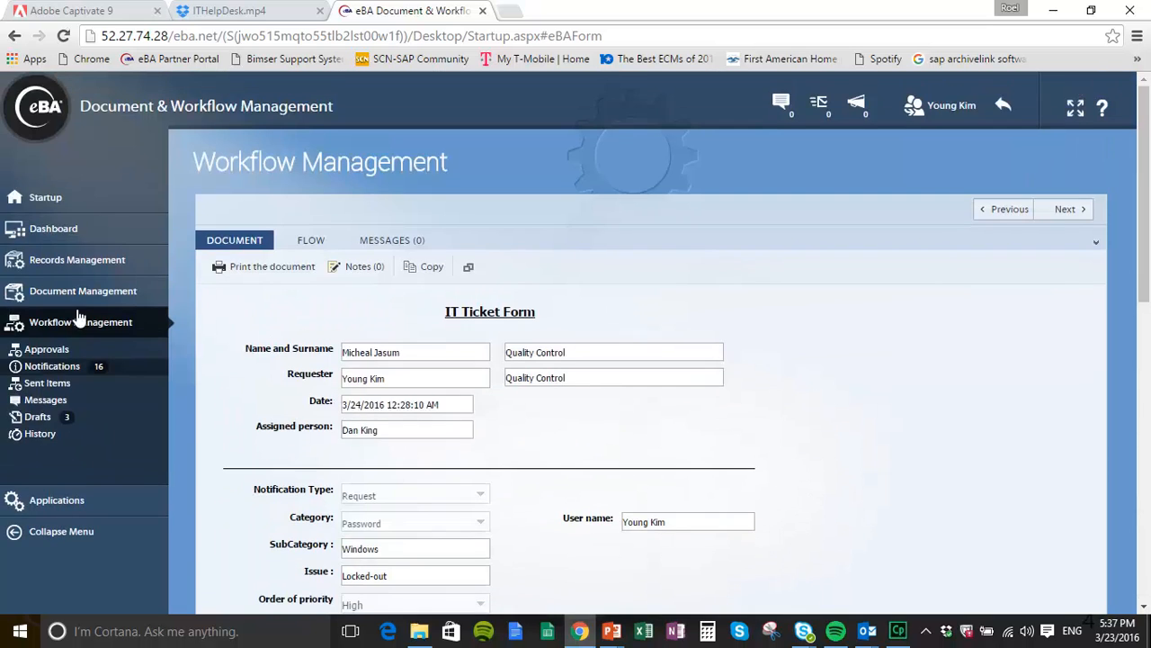
{"action": "left_click", "coordinate": [19, 201]}
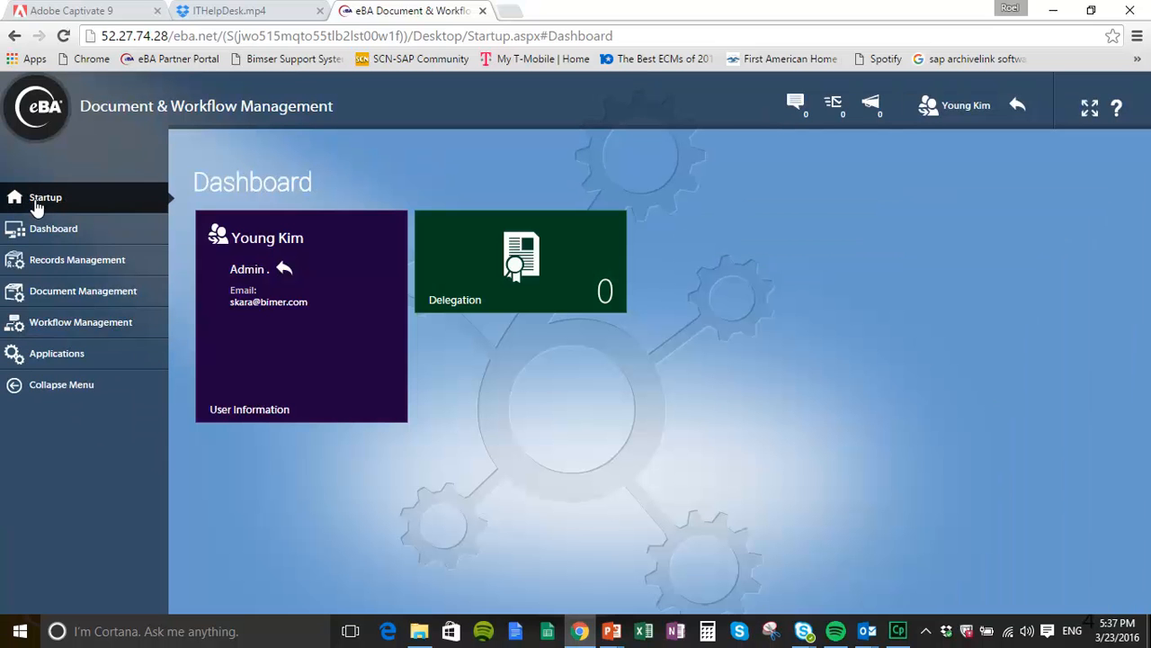